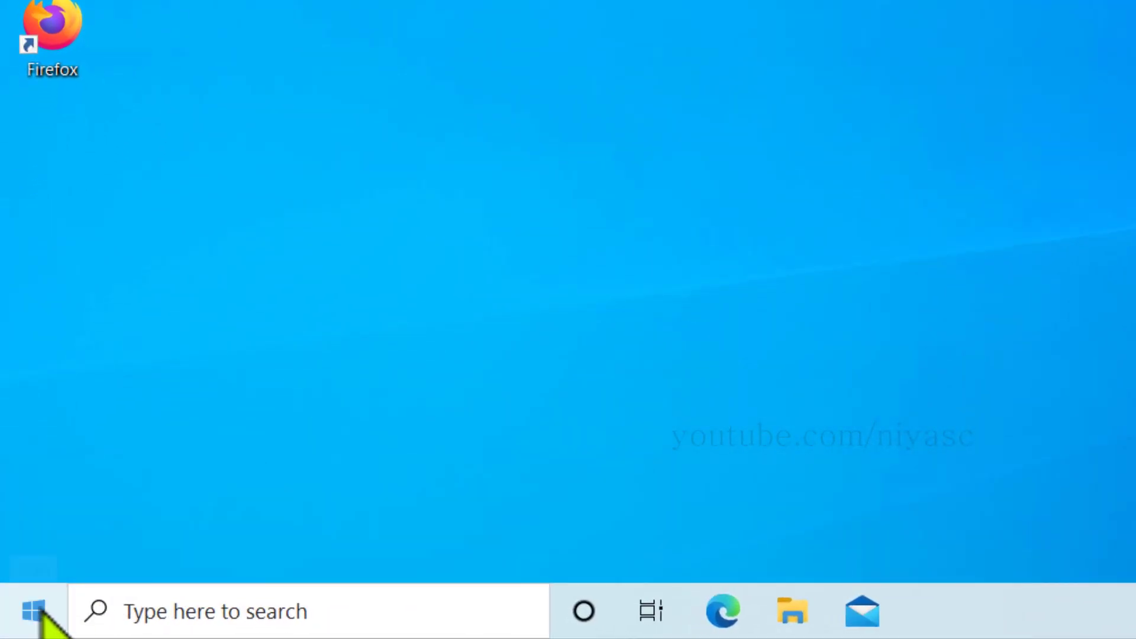
Open the C:\Windows\Temp folder by running 'temp' from the Run box.
right_click(41, 611)
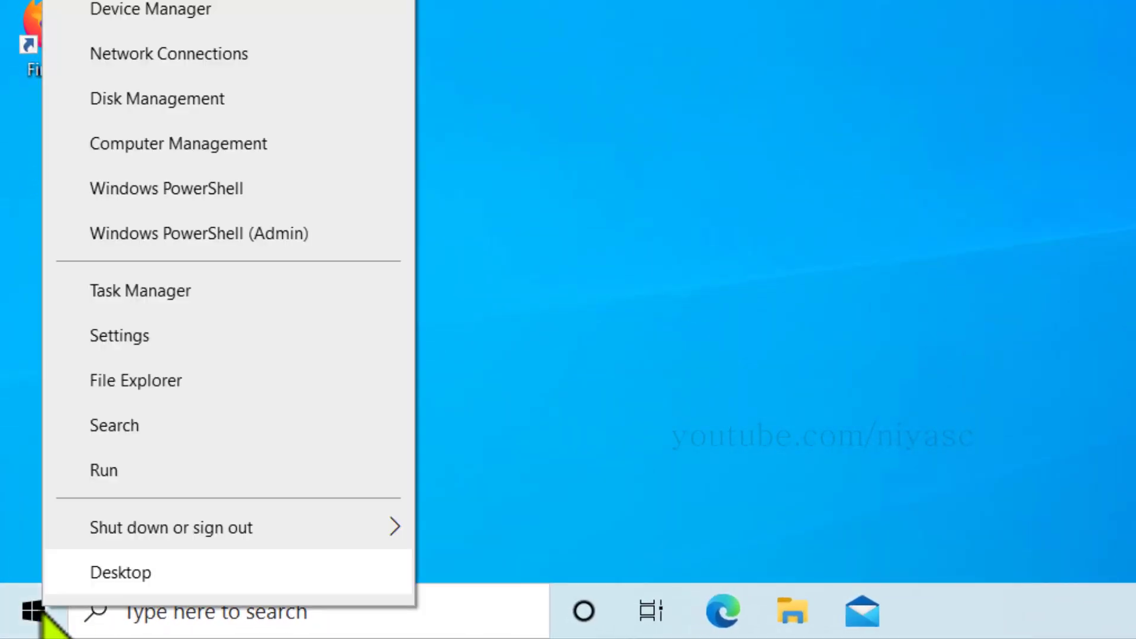
click(103, 470)
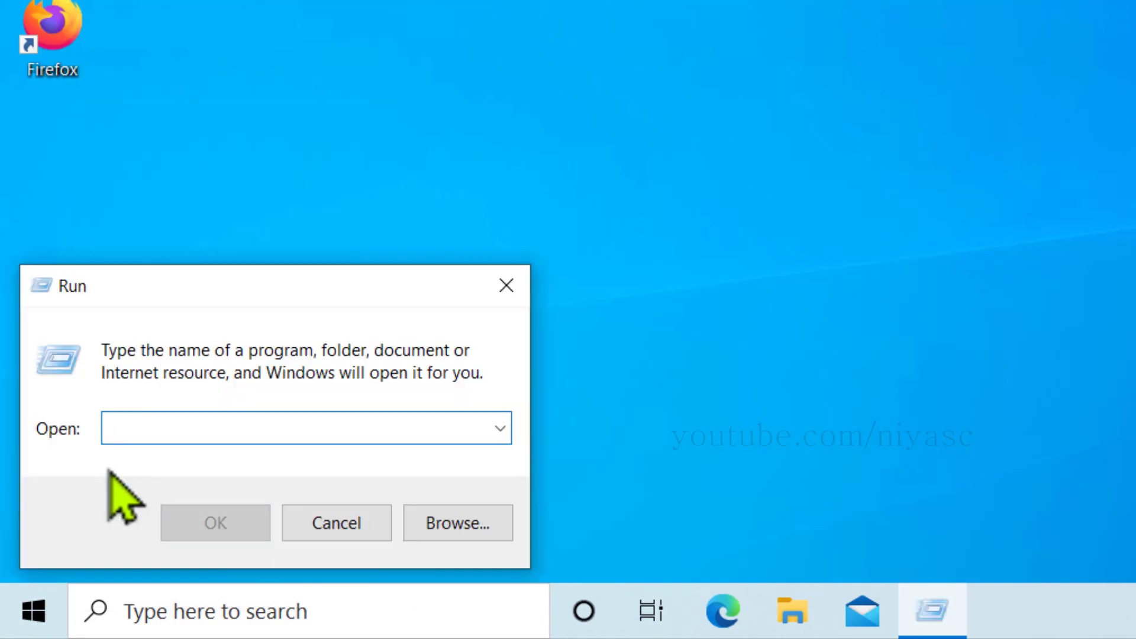
text(temp)
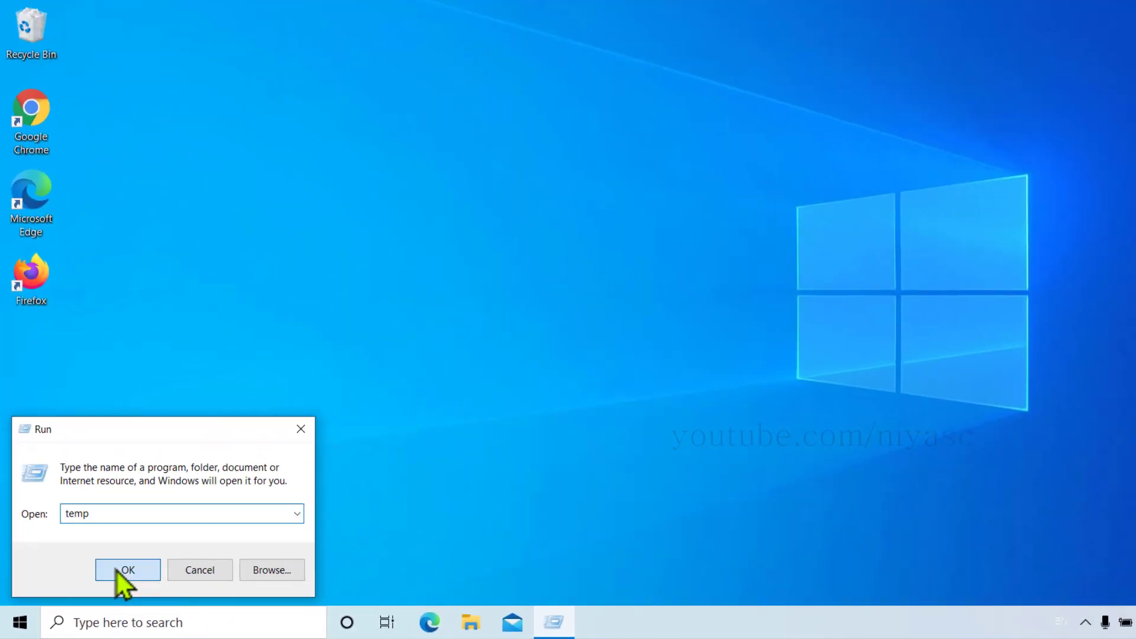
click(178, 521)
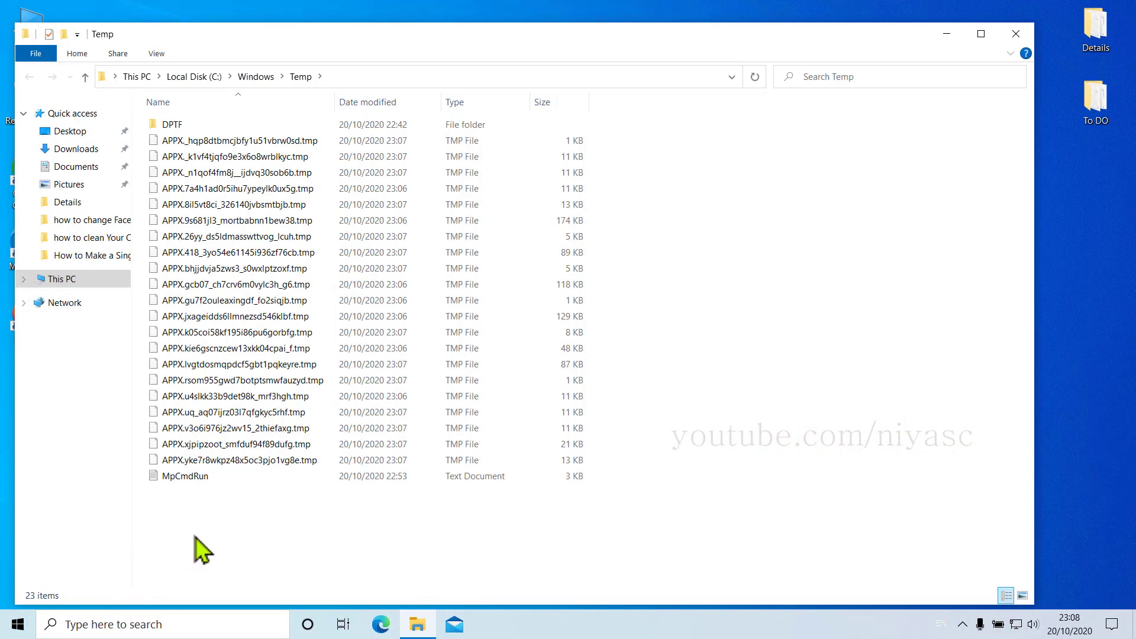
Permanently delete all 23 Temp items, skipping every item that is in use.
drag(243, 562, 153, 108)
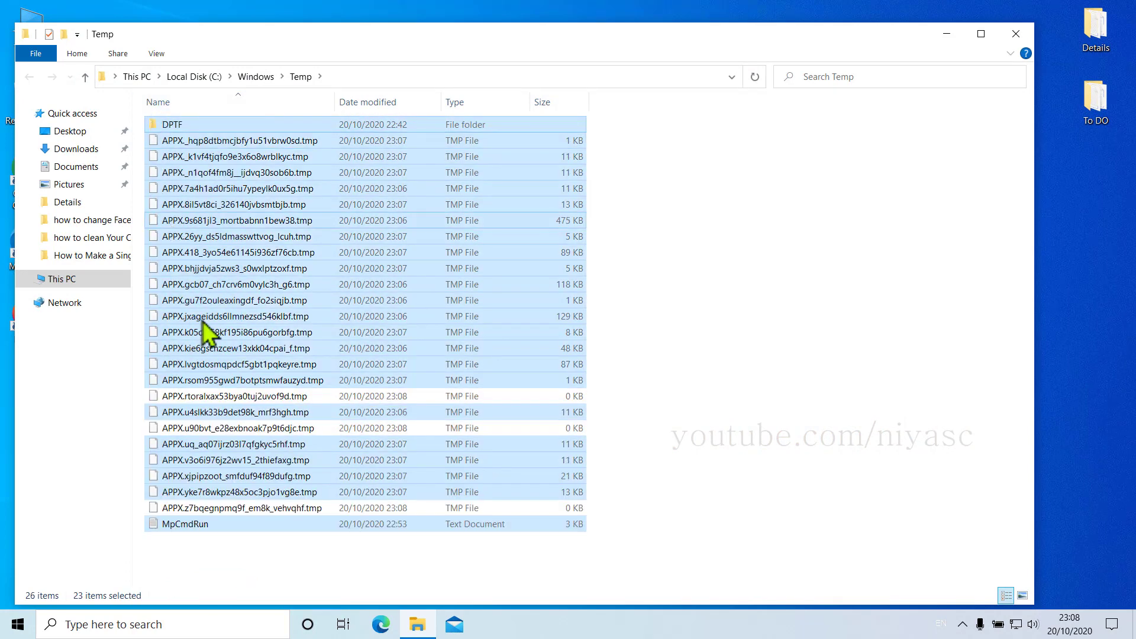
key(Delete)
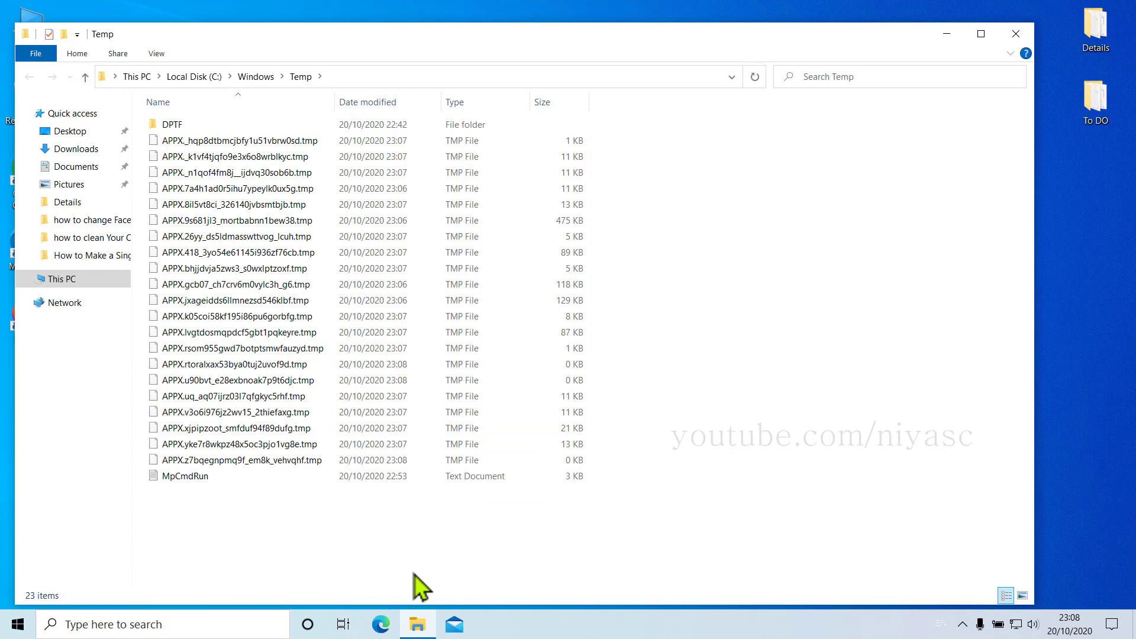
key(ctrl+a)
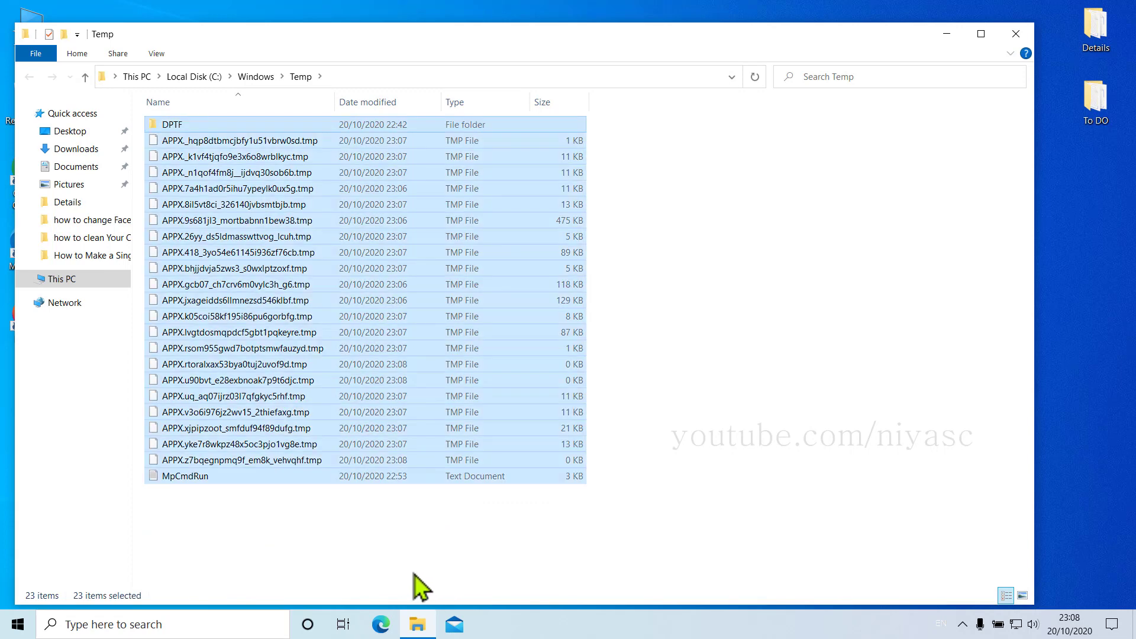
key(shift+Delete)
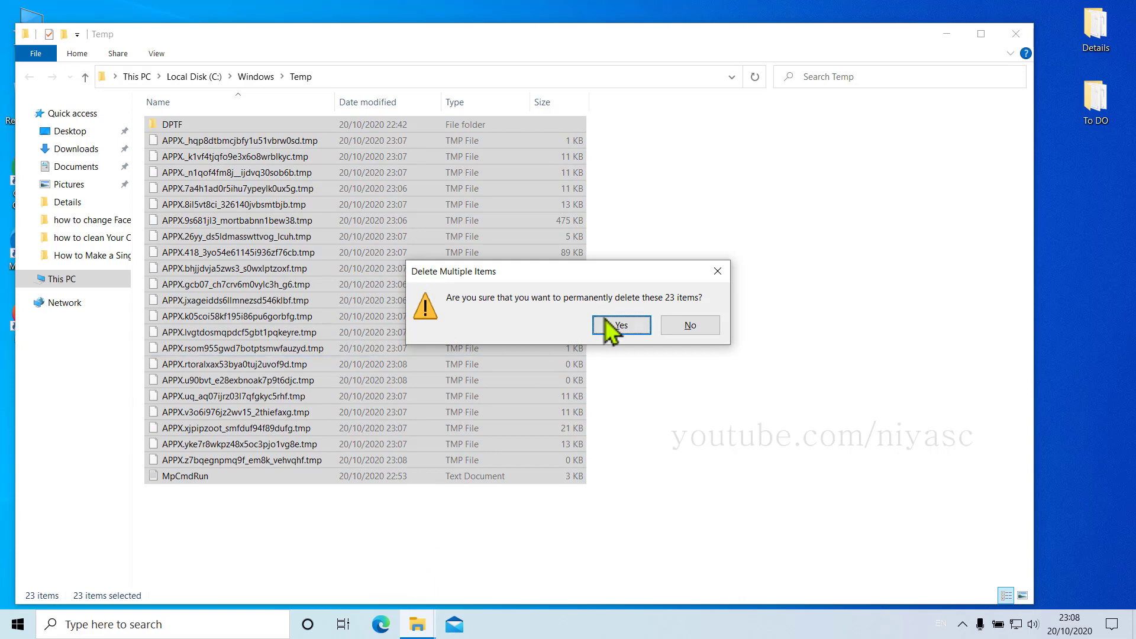
click(618, 327)
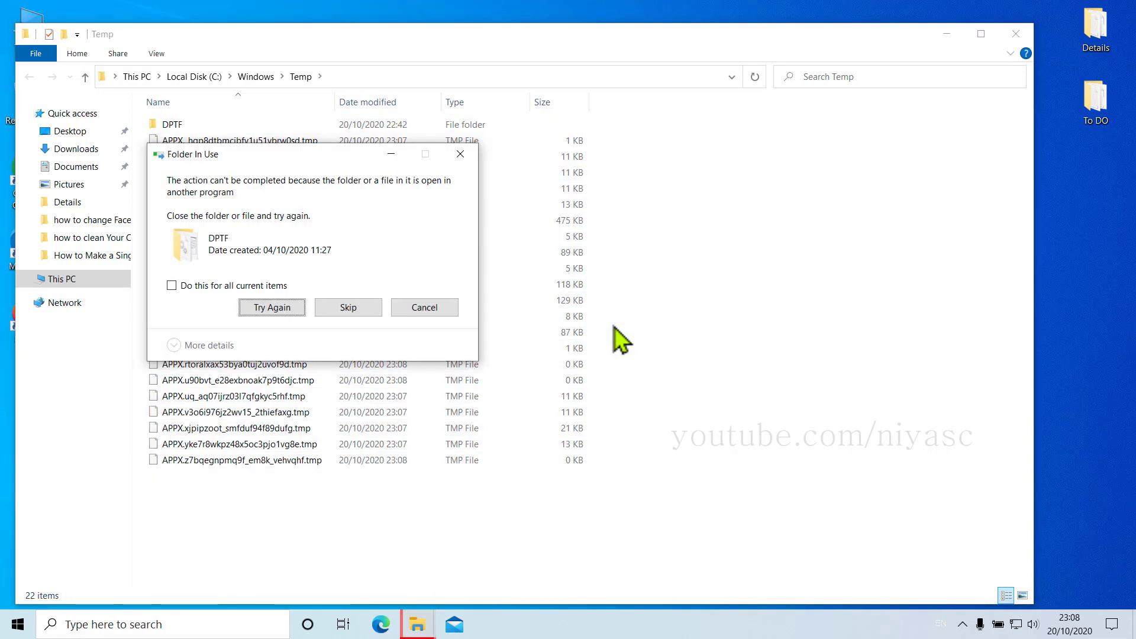
click(265, 288)
click(343, 309)
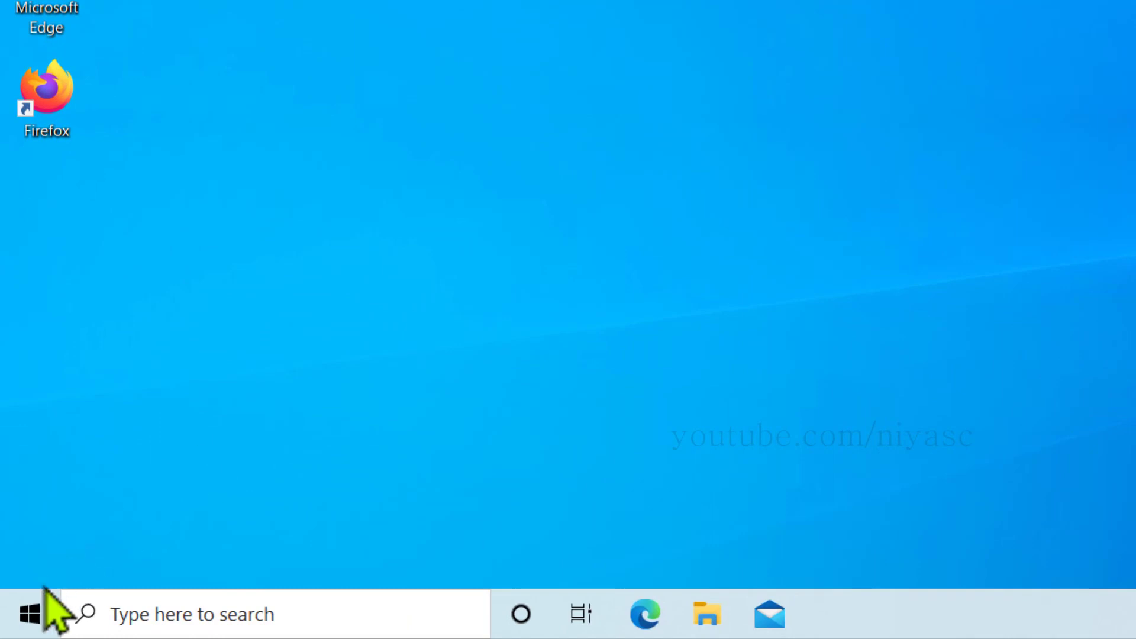
Run '%temp%' to open the user's AppData Local Temp folder and select its 8 items.
right_click(30, 612)
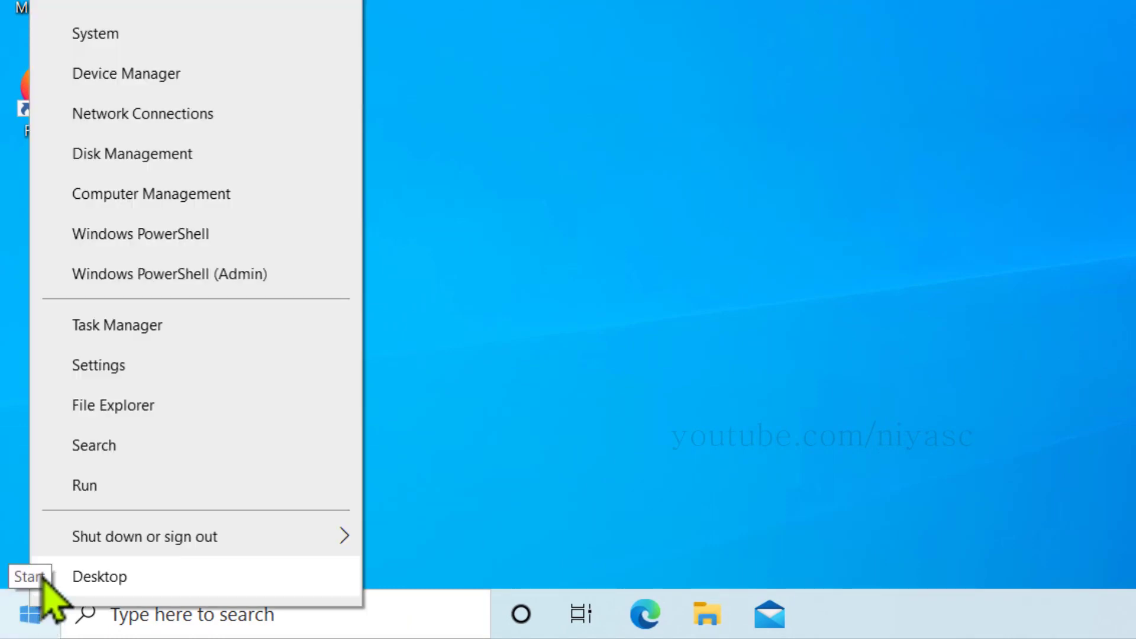
click(84, 484)
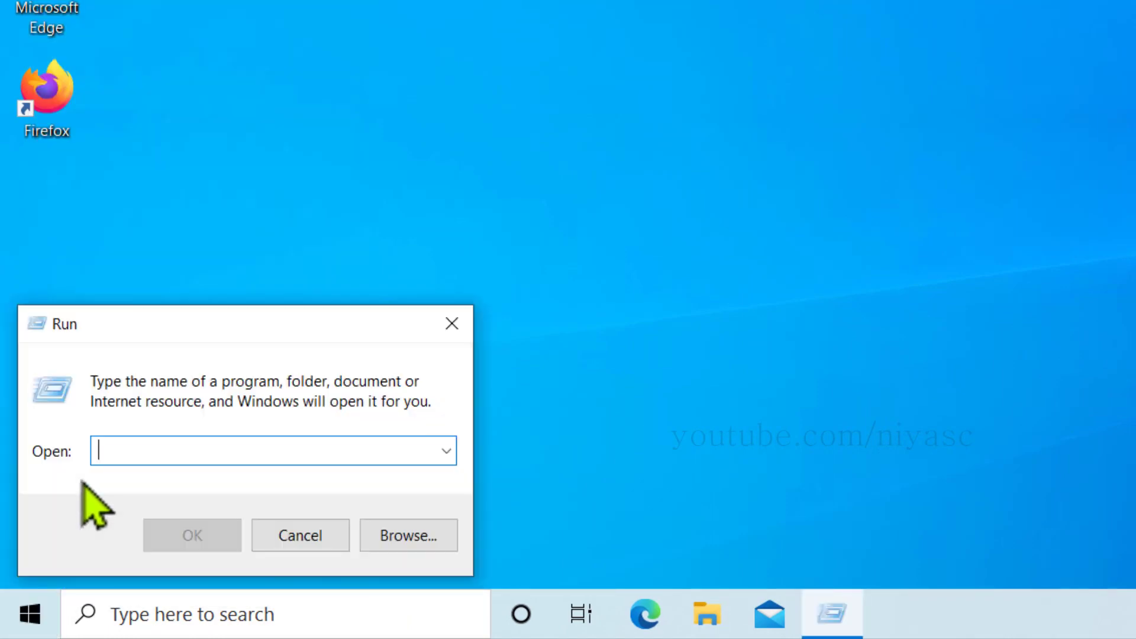
text(%temp%)
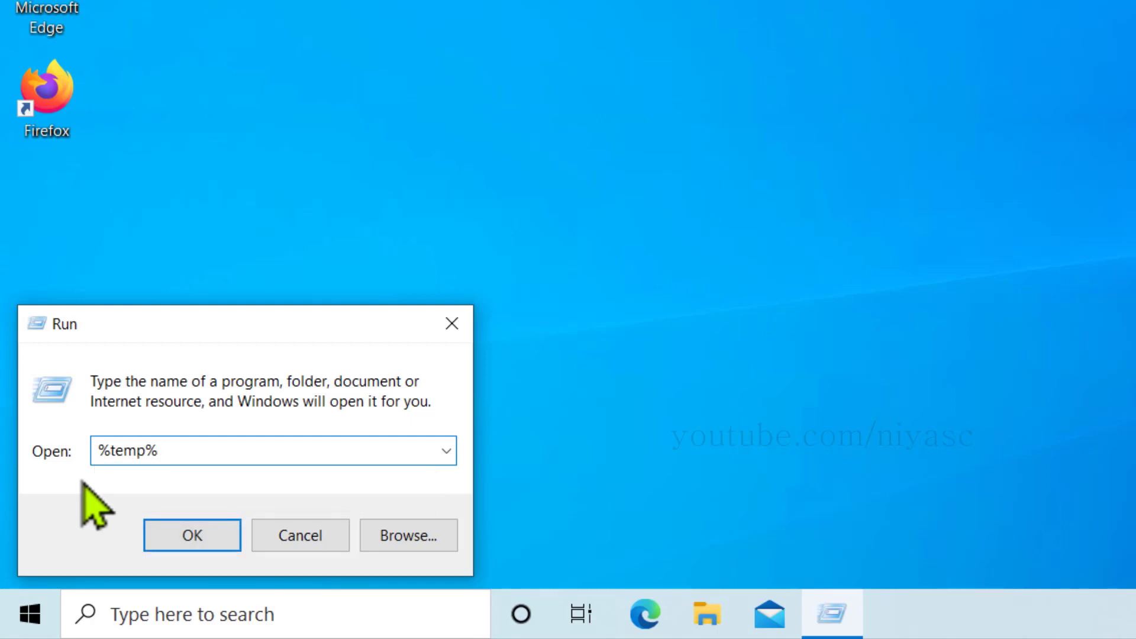
click(191, 535)
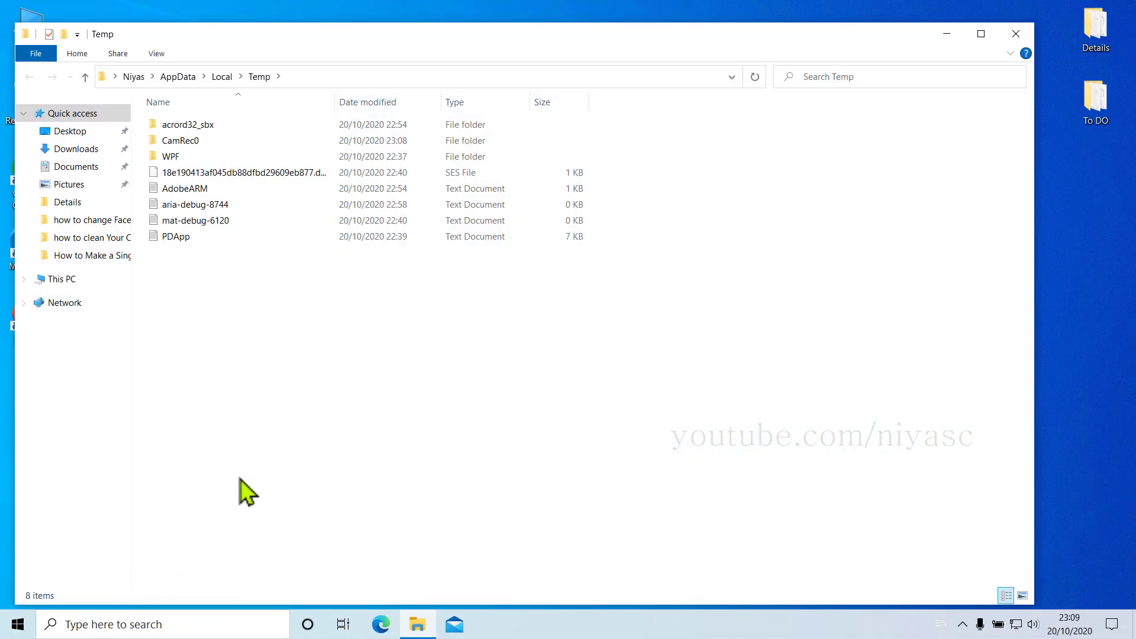
drag(240, 478, 135, 107)
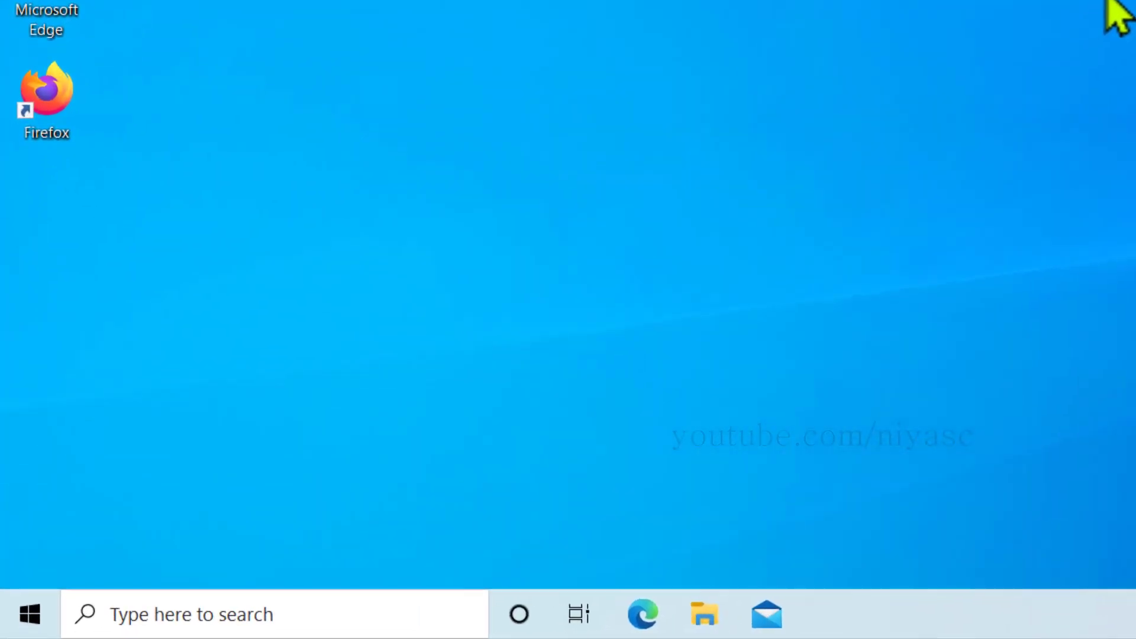
Open the Windows Prefetch folder by running 'prefetch', granting folder access.
right_click(33, 612)
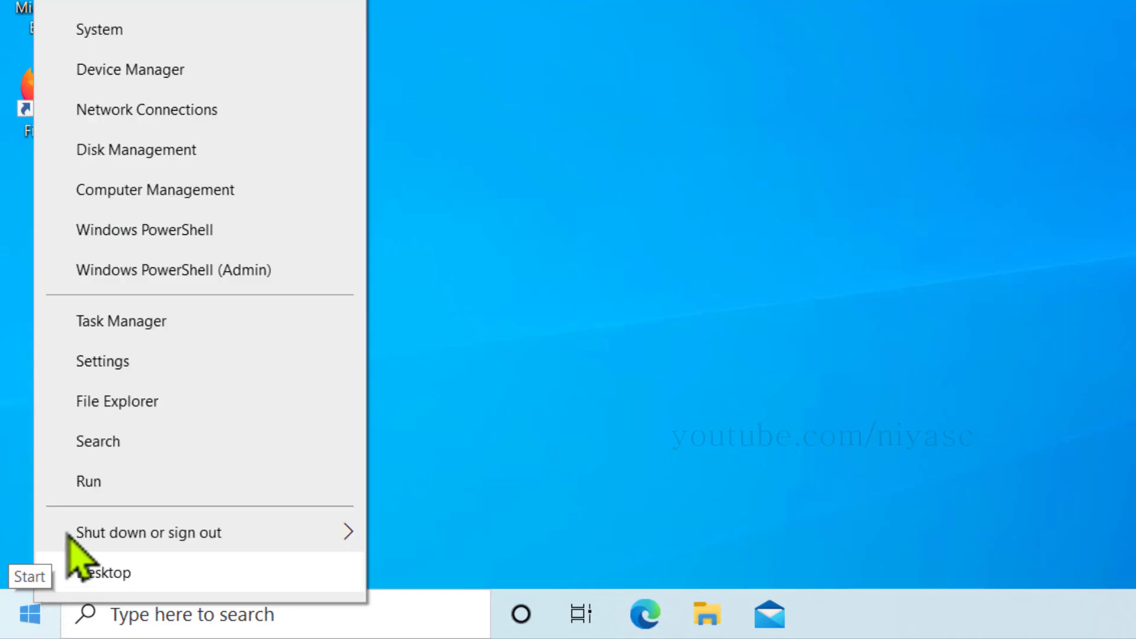
click(99, 482)
text(pref)
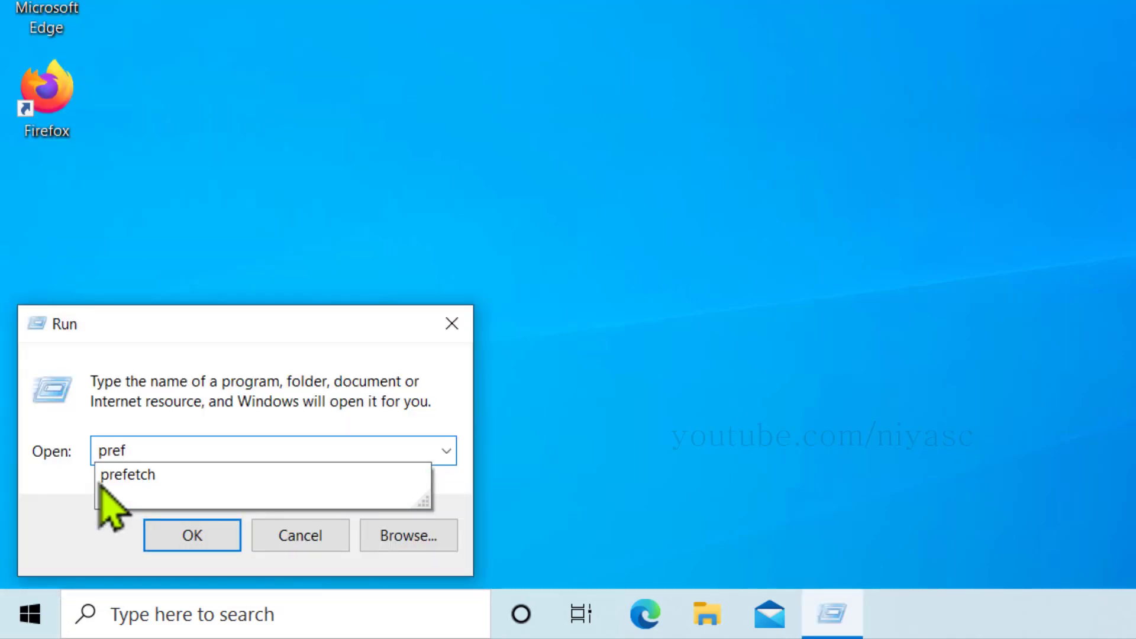
text(etch)
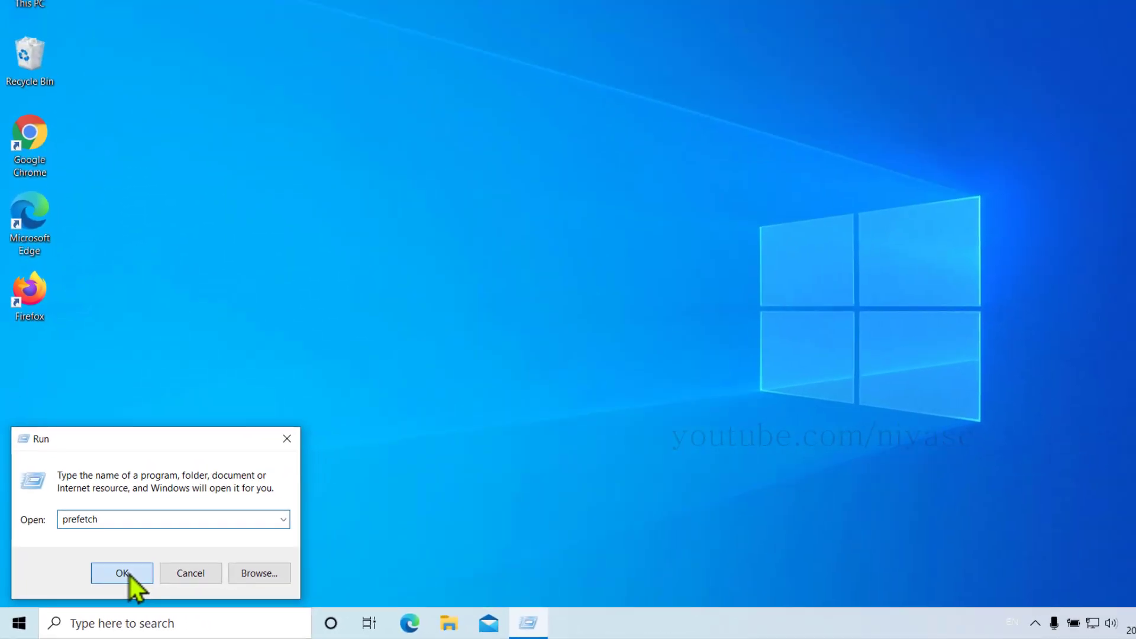
click(192, 535)
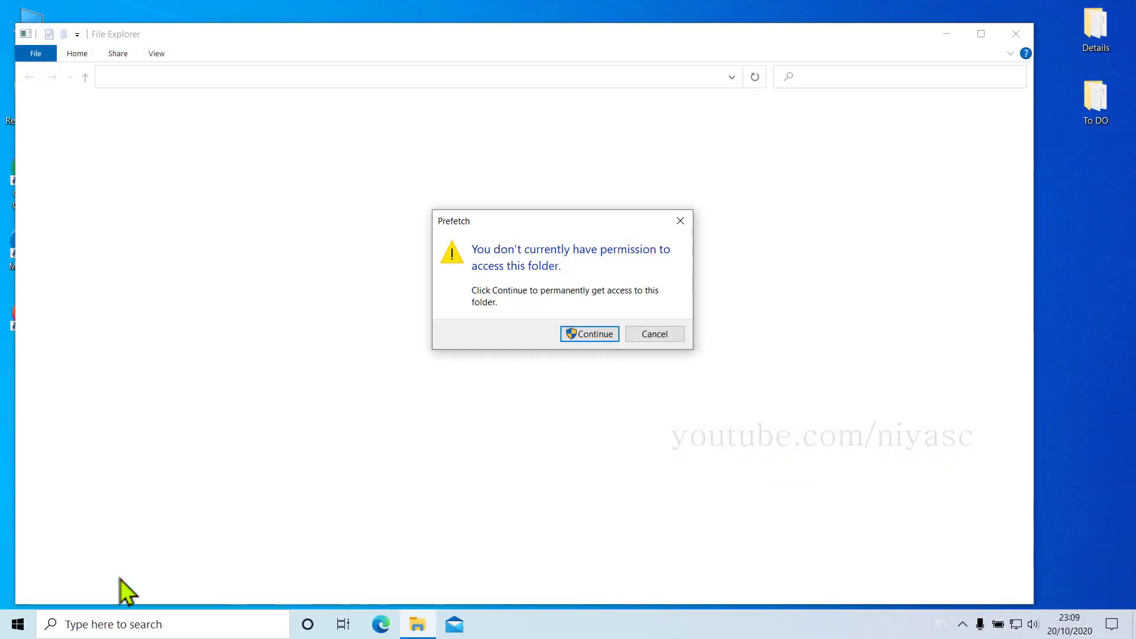
click(574, 335)
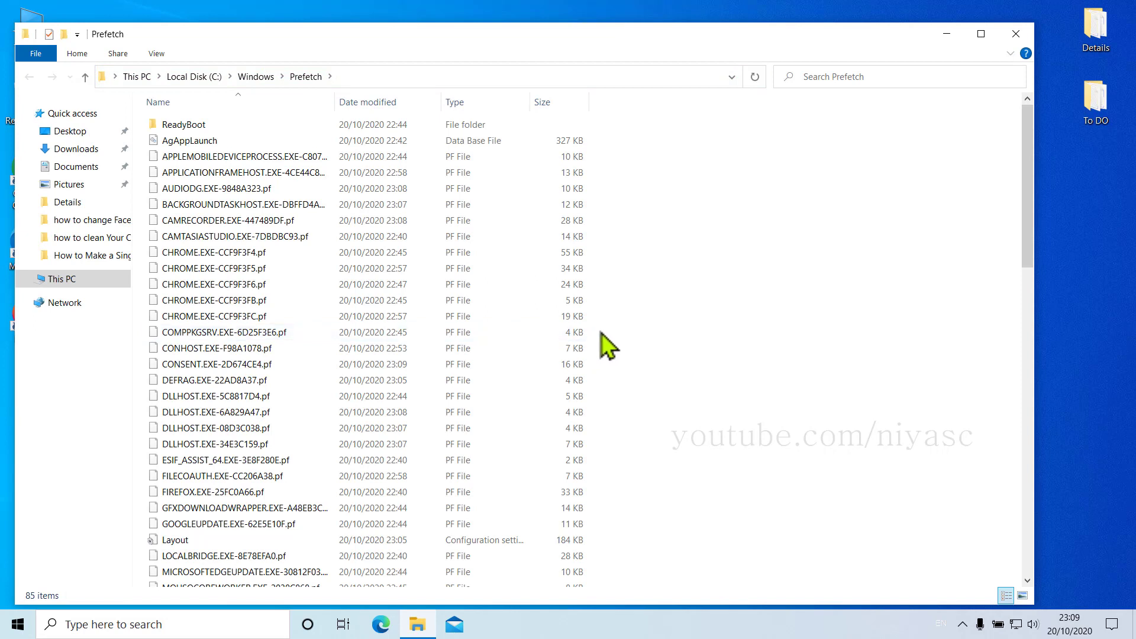
Permanently delete all 85 Prefetch items, skipping every file in use.
key(ctrl+a)
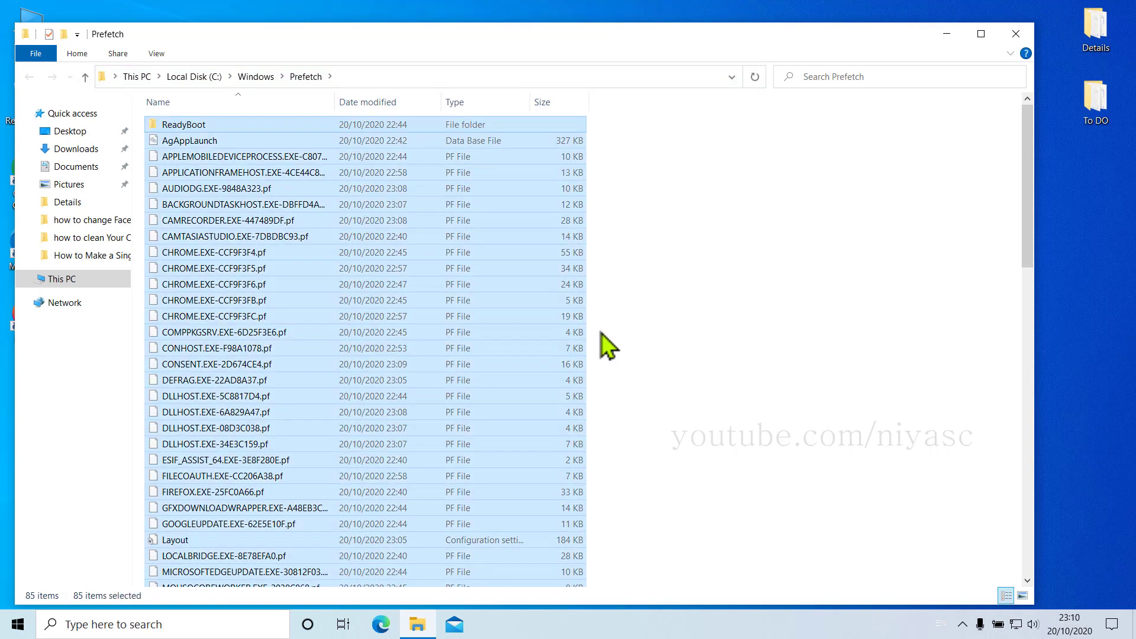
key(shift+Delete)
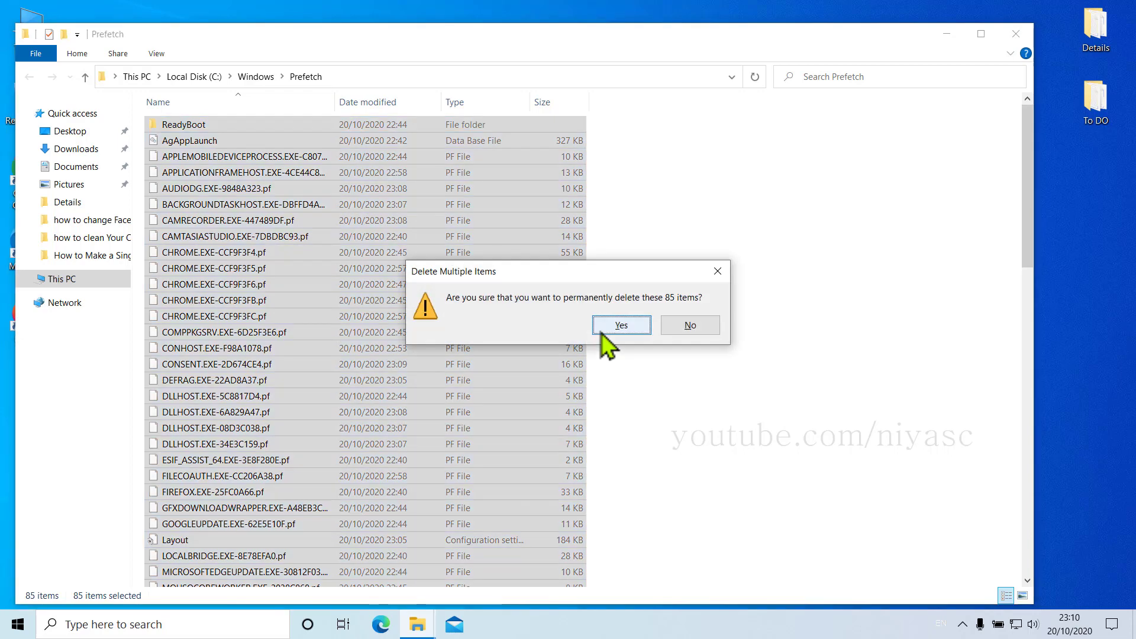
click(610, 324)
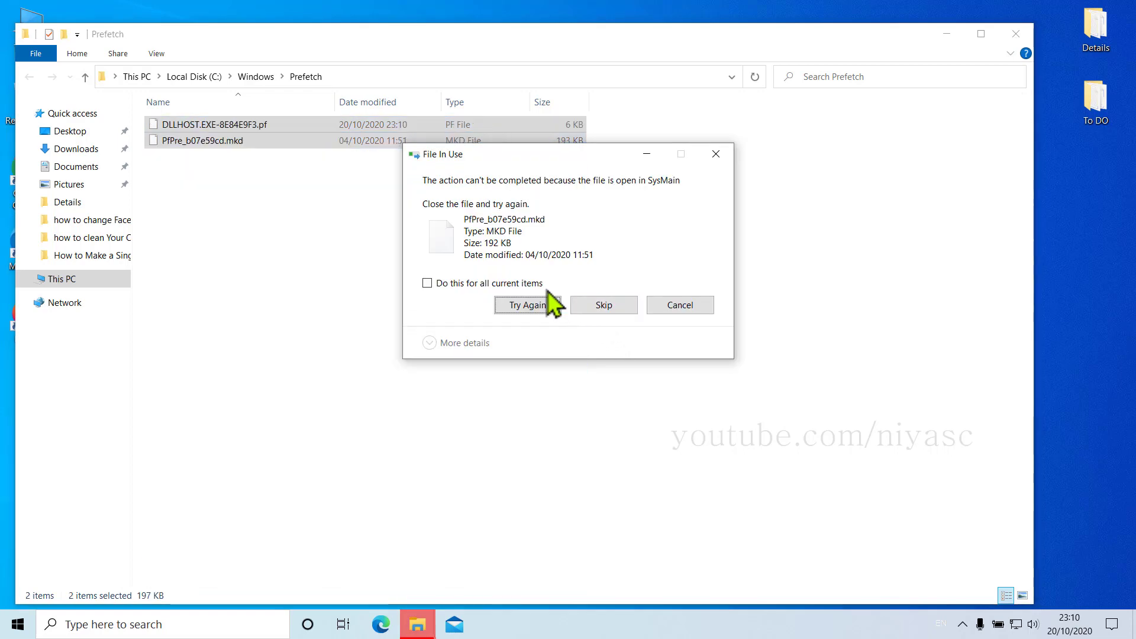
click(532, 284)
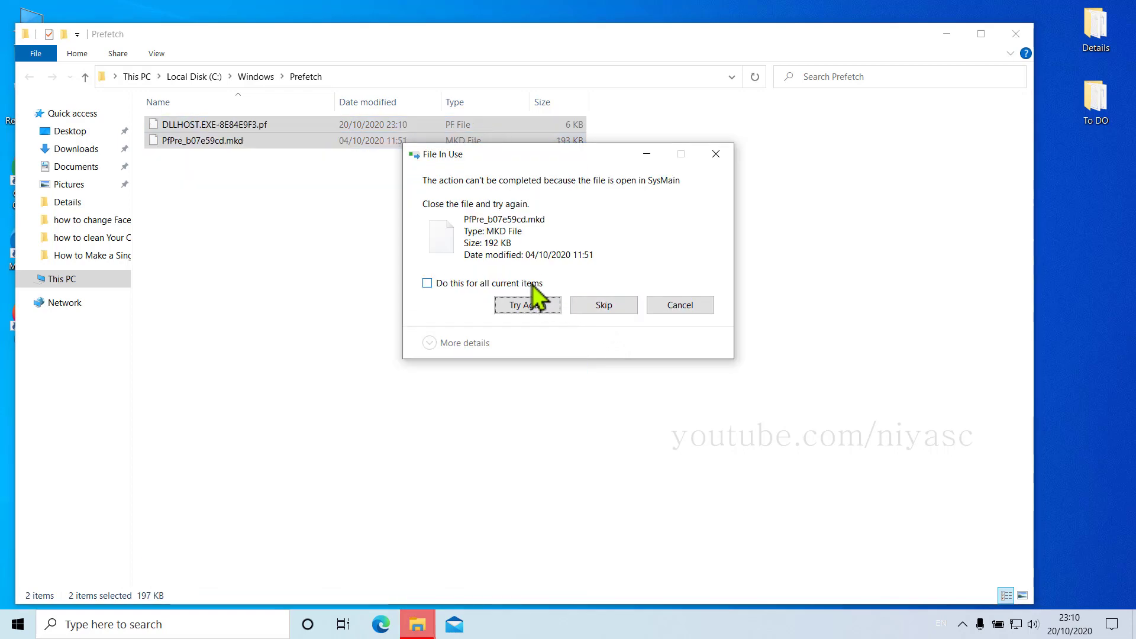
click(593, 307)
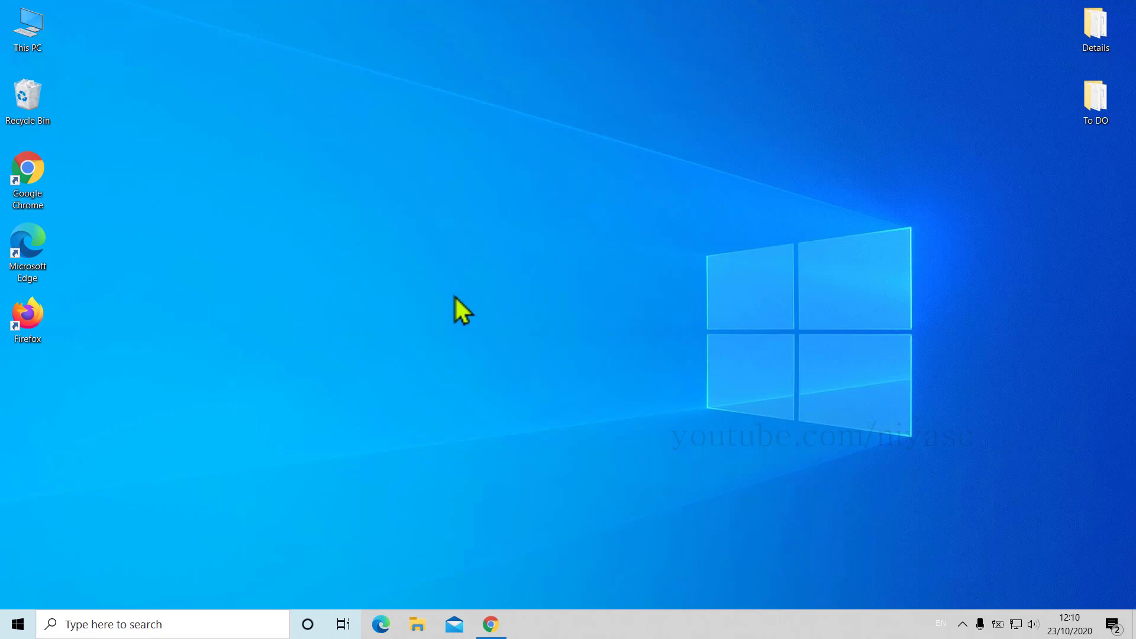
Open the Recycle Bin and review its 218 deleted items.
double_click(33, 99)
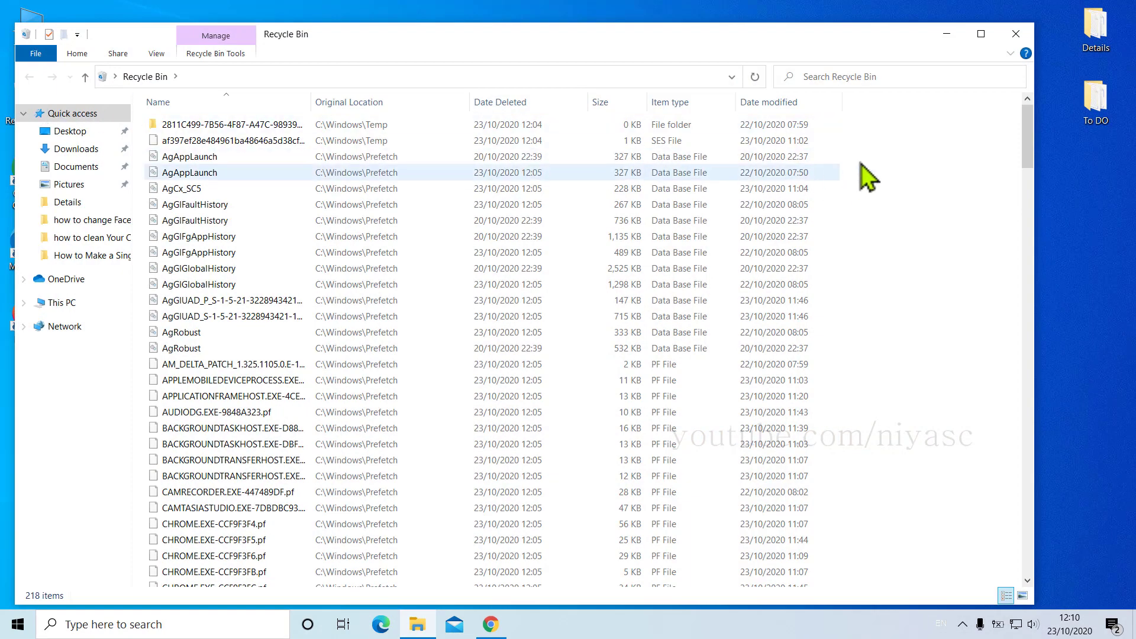
scroll(890, 384, down, 8)
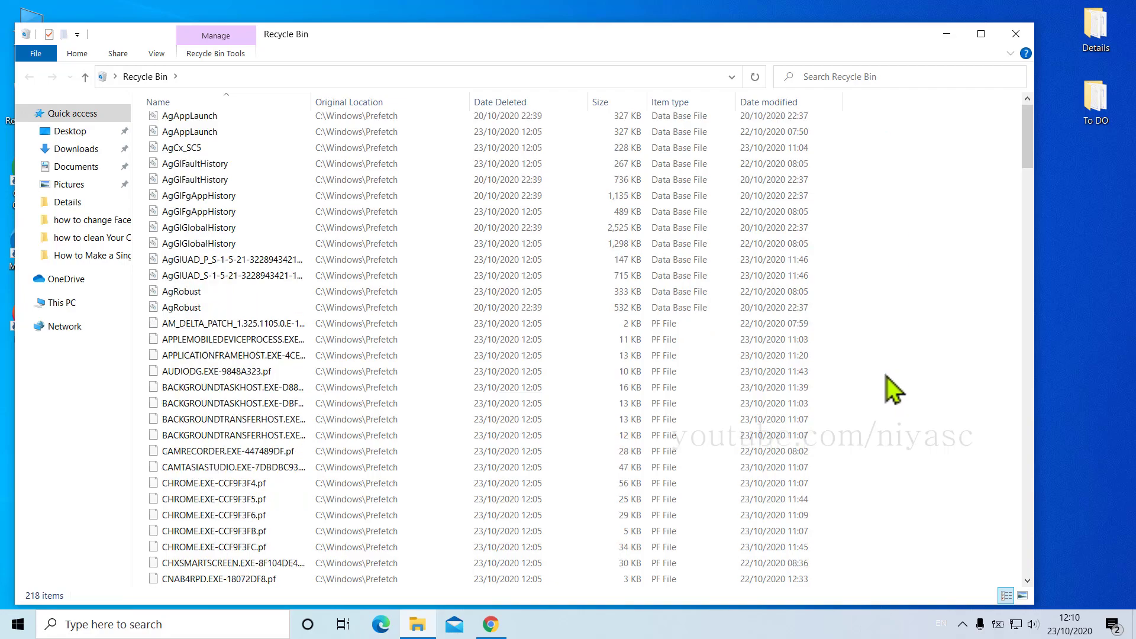
scroll(891, 384, down, 20)
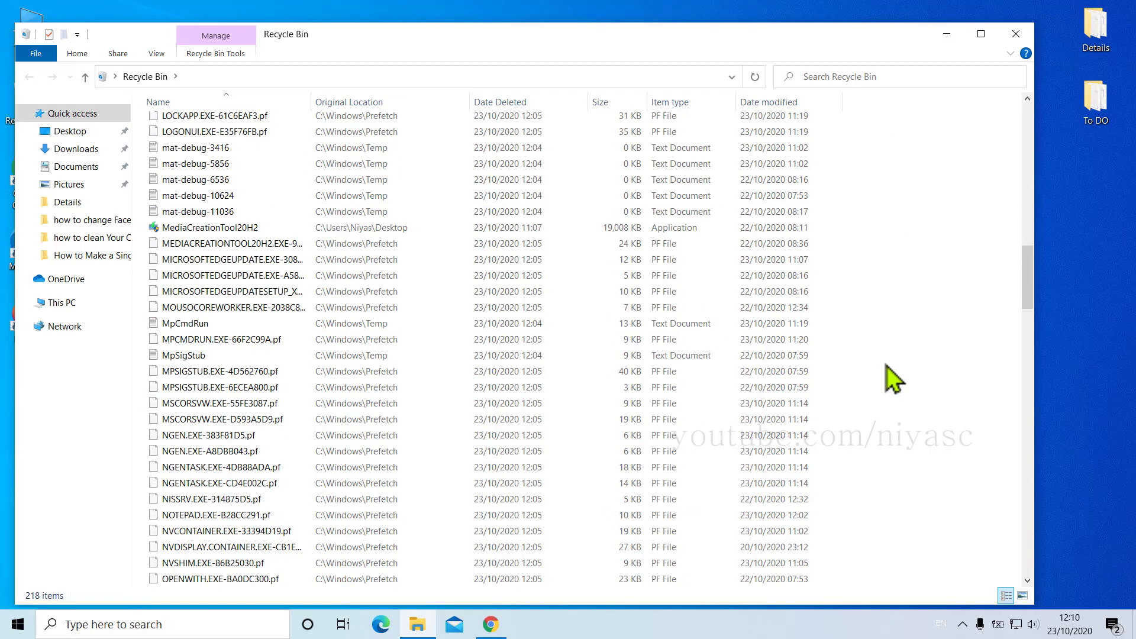
scroll(892, 377, down, 18)
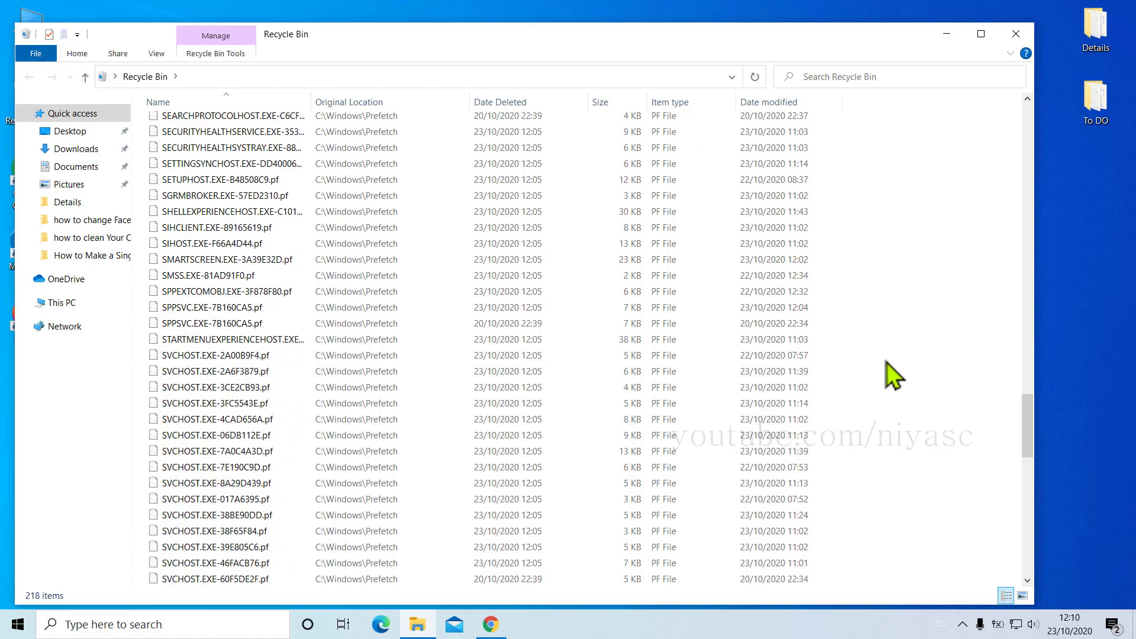
scroll(891, 376, down, 13)
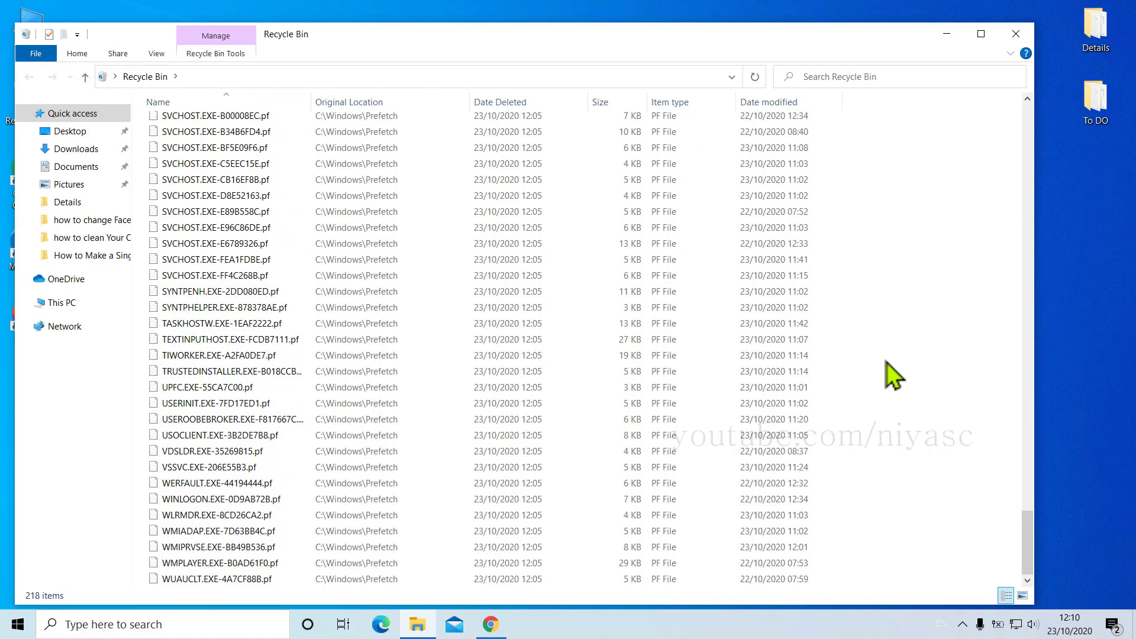
scroll(893, 376, up, 20)
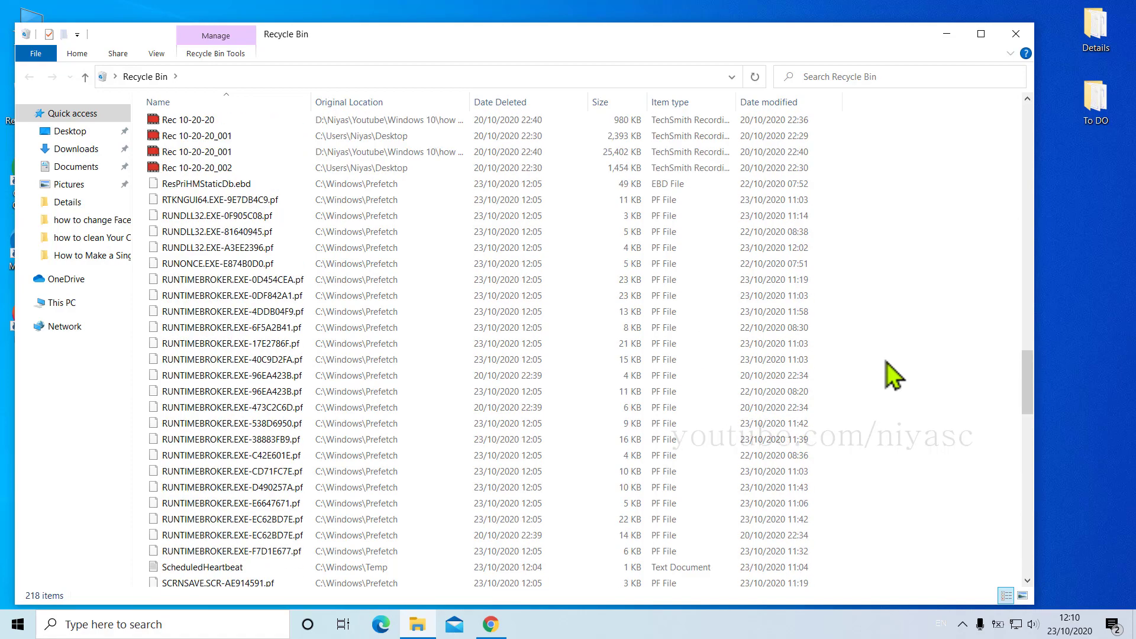
scroll(894, 376, up, 20)
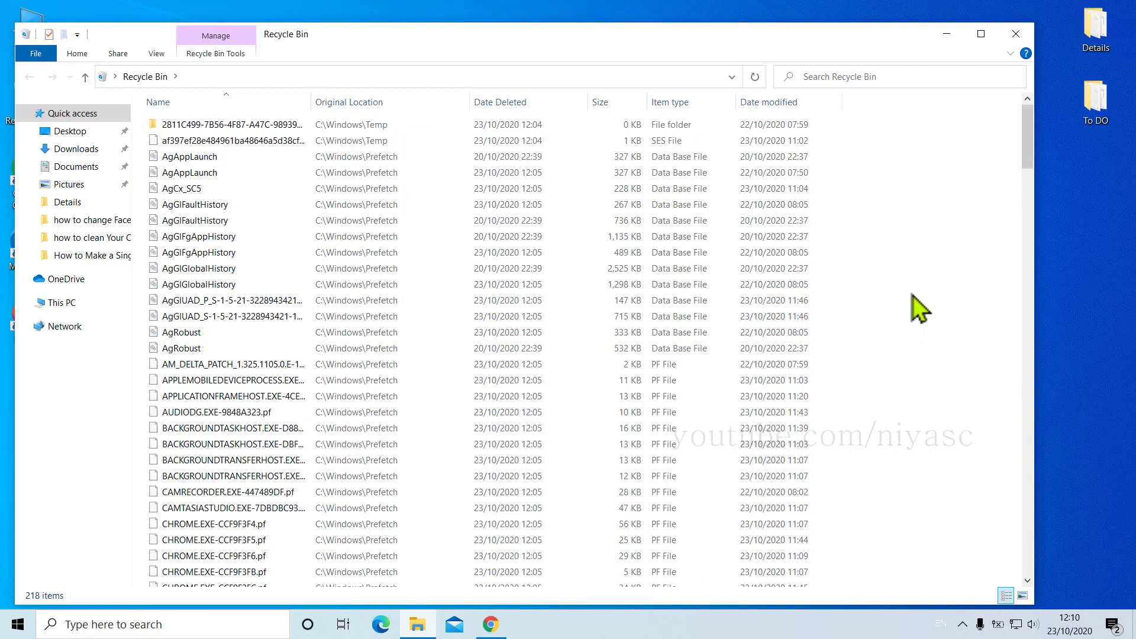
Close the Recycle Bin window, then empty it from its desktop icon, confirming permanent deletion.
click(1027, 37)
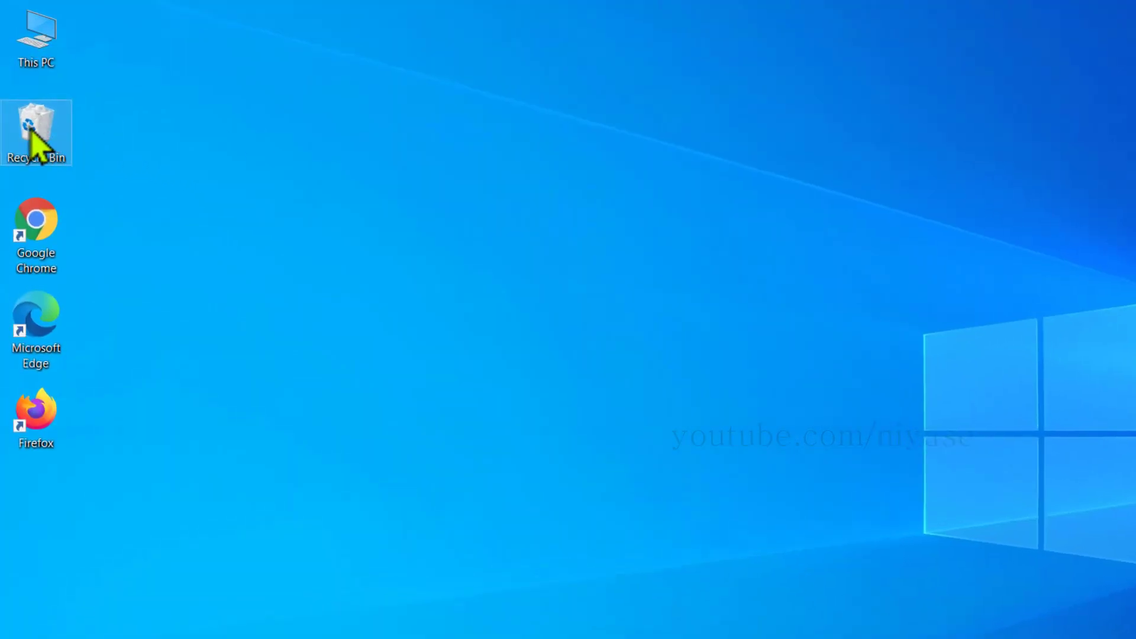
right_click(31, 129)
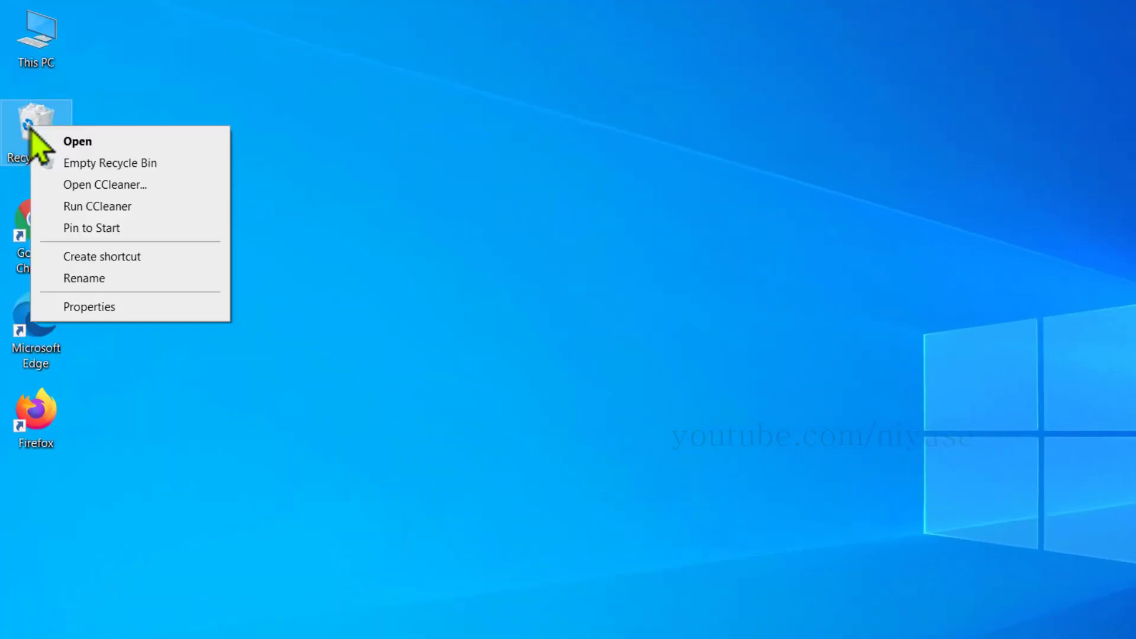
click(121, 165)
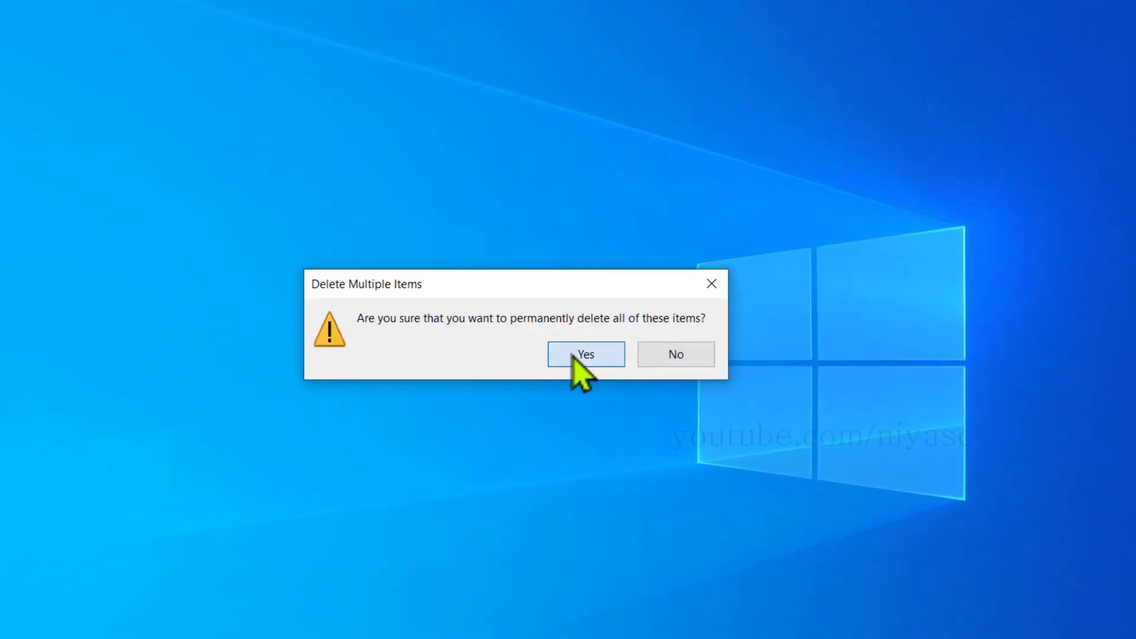
click(573, 355)
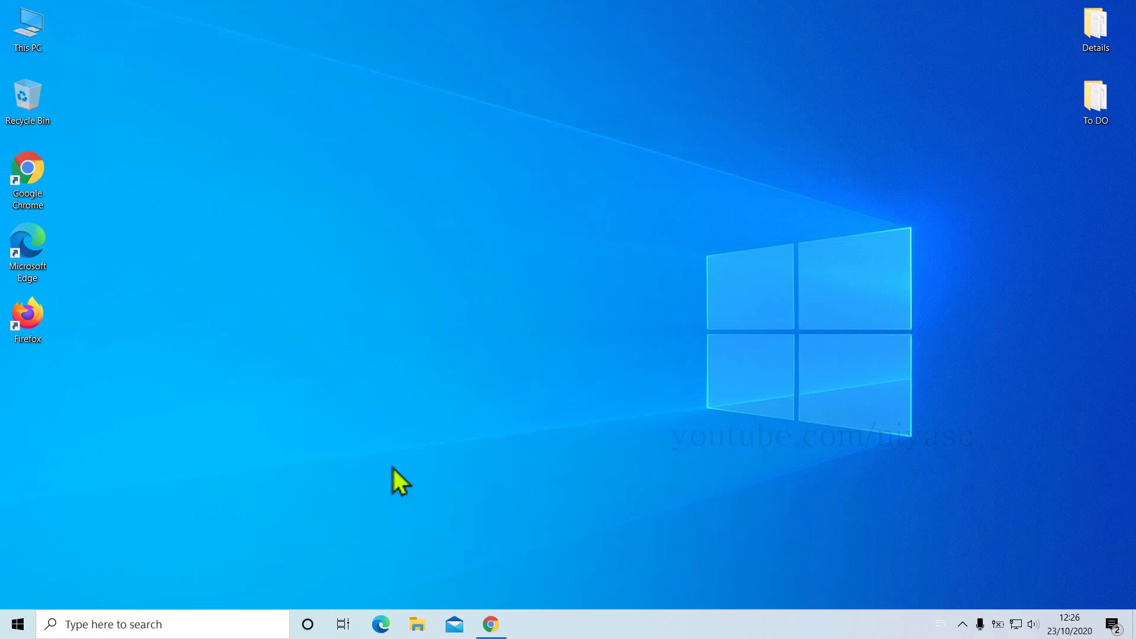
Search 'add or remove' and open Add or remove programs (Apps & features).
click(118, 623)
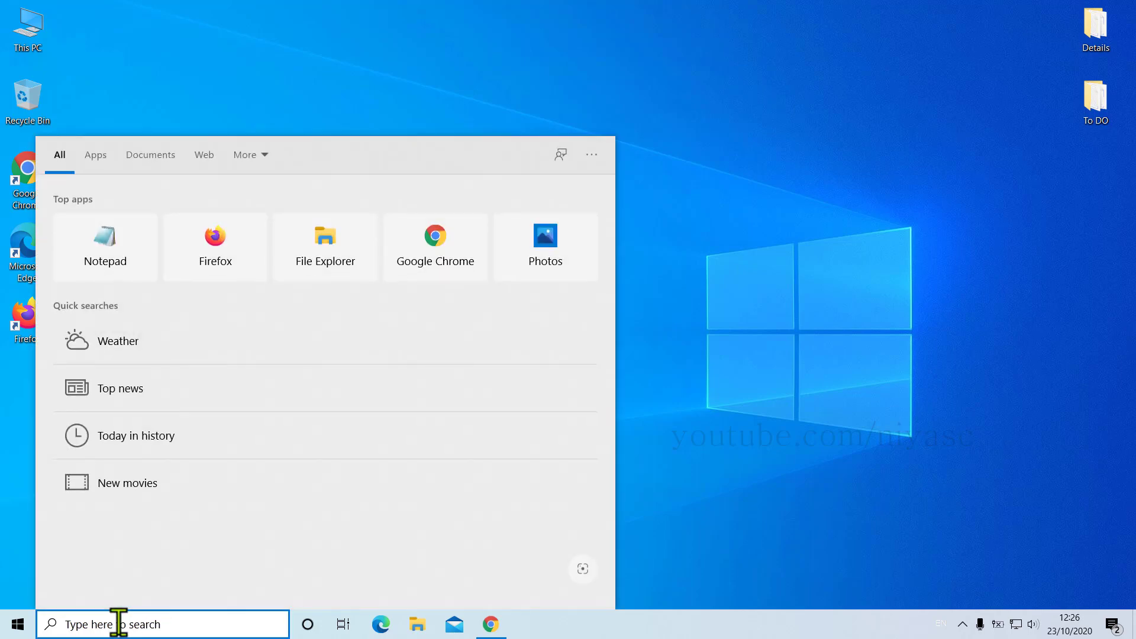
text(add or re)
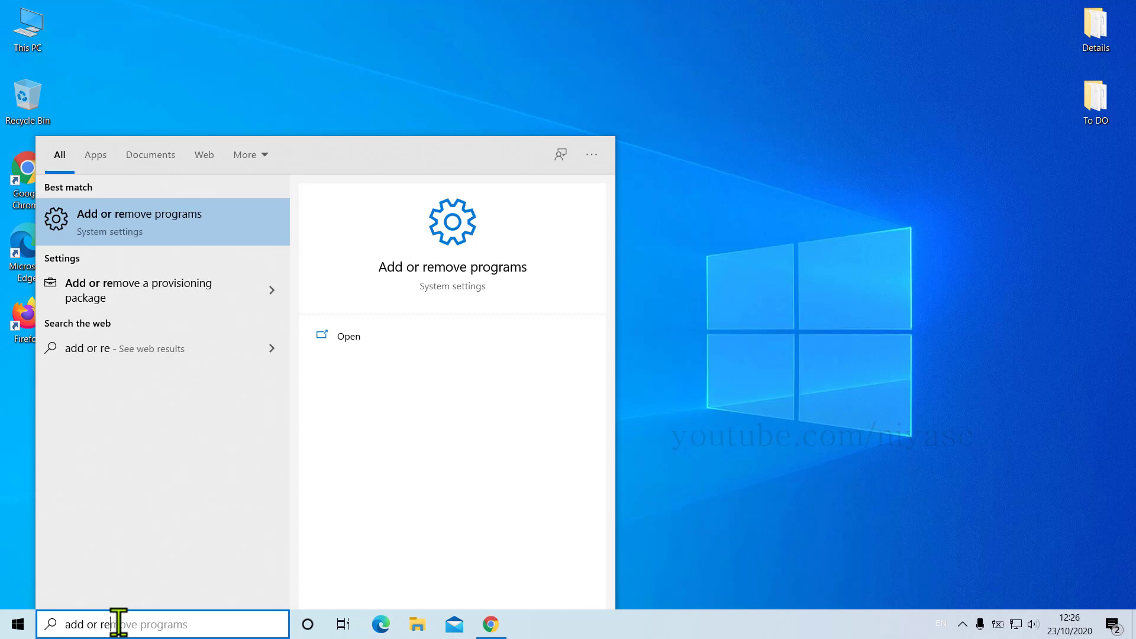
text(move)
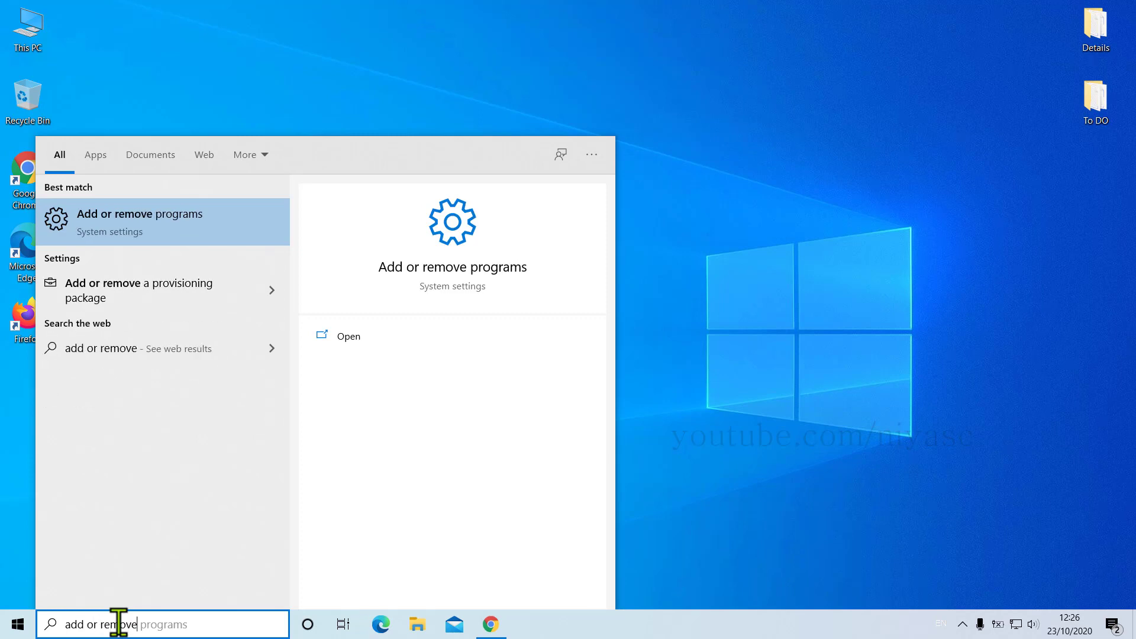
click(168, 223)
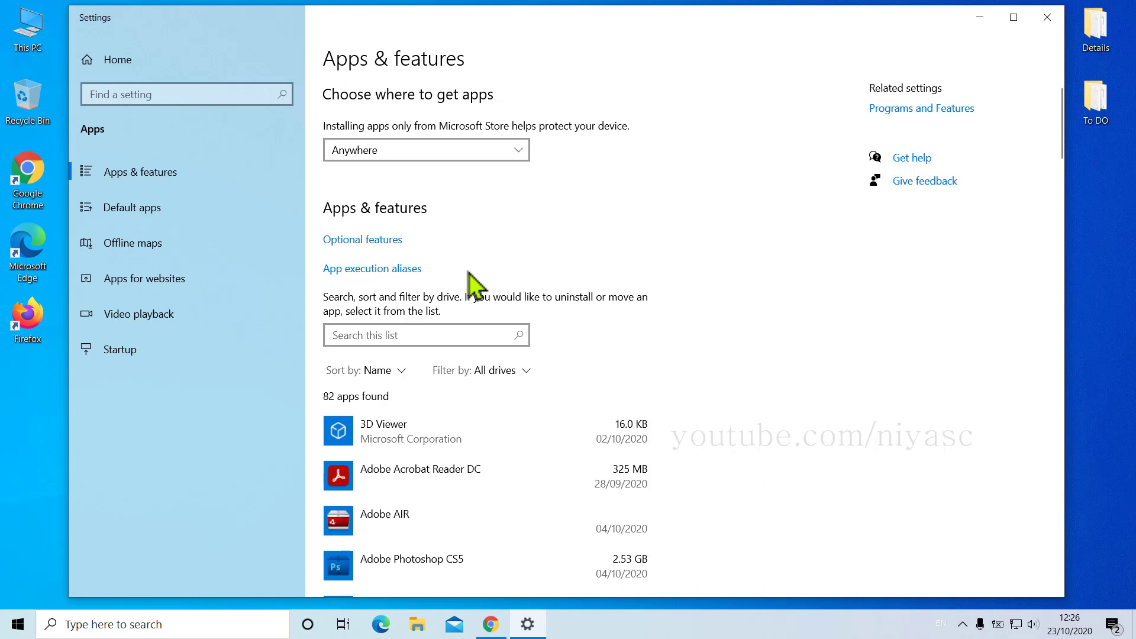
Uninstall Adobe Premiere Pro 2020 from the Apps & features list.
scroll(474, 284, down, 5)
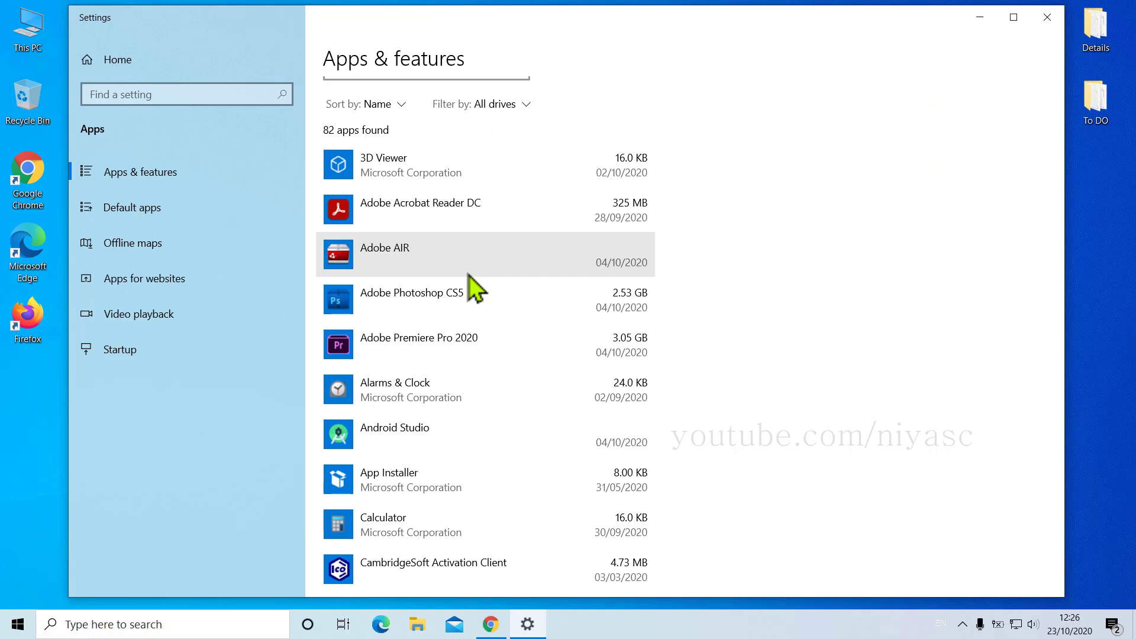
click(474, 348)
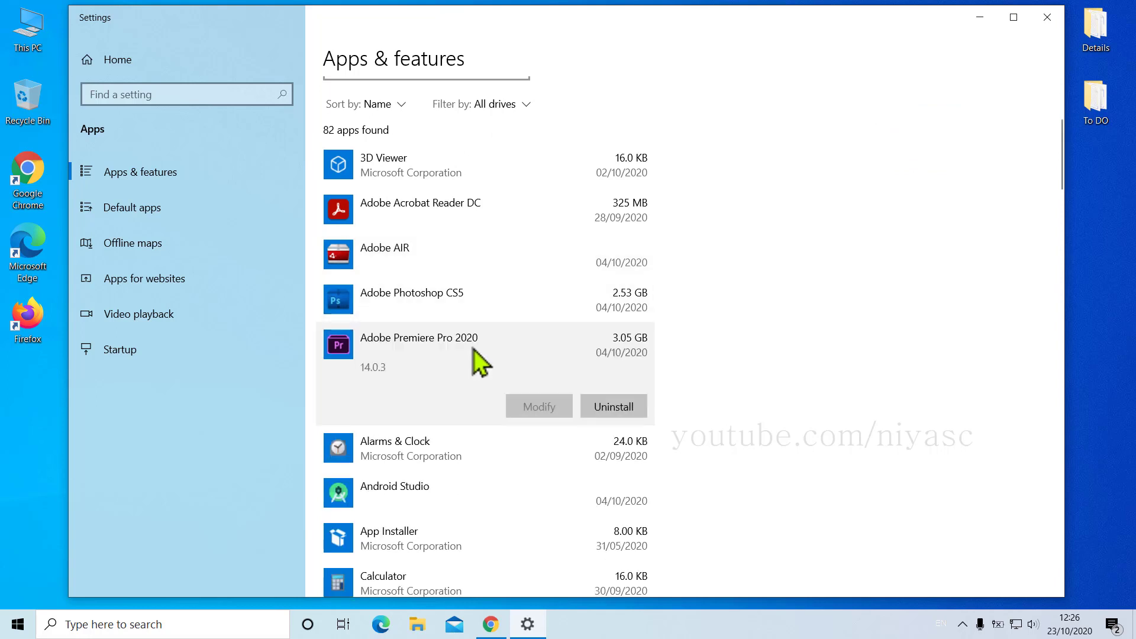
click(610, 414)
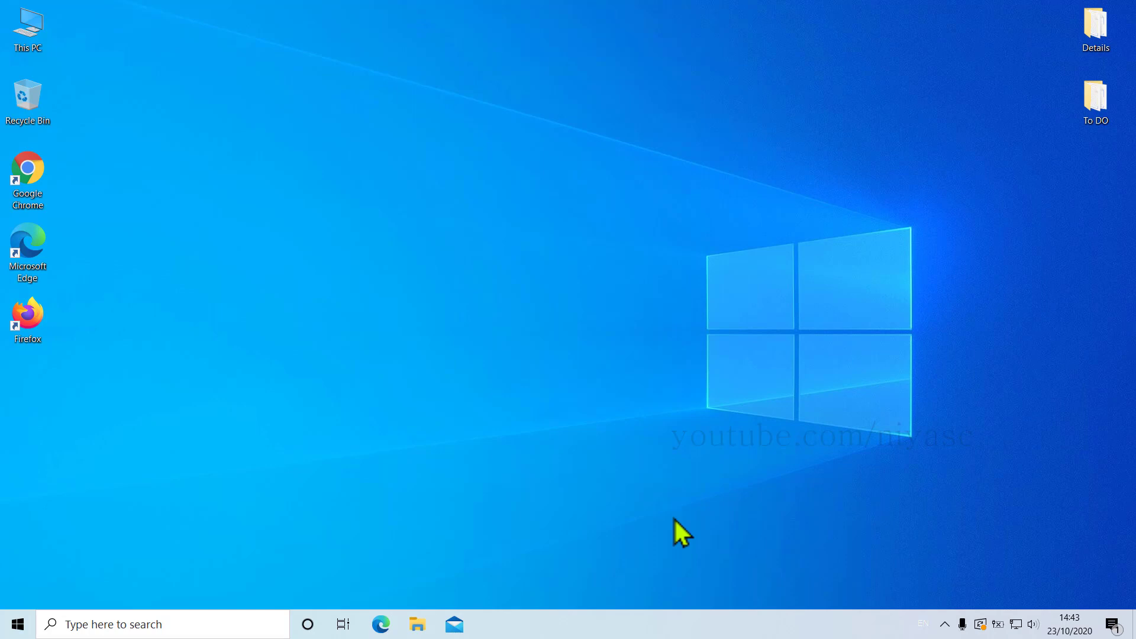
Open Optimise Drives from the Tools tab of Local Disk (C:) properties in This PC.
double_click(33, 29)
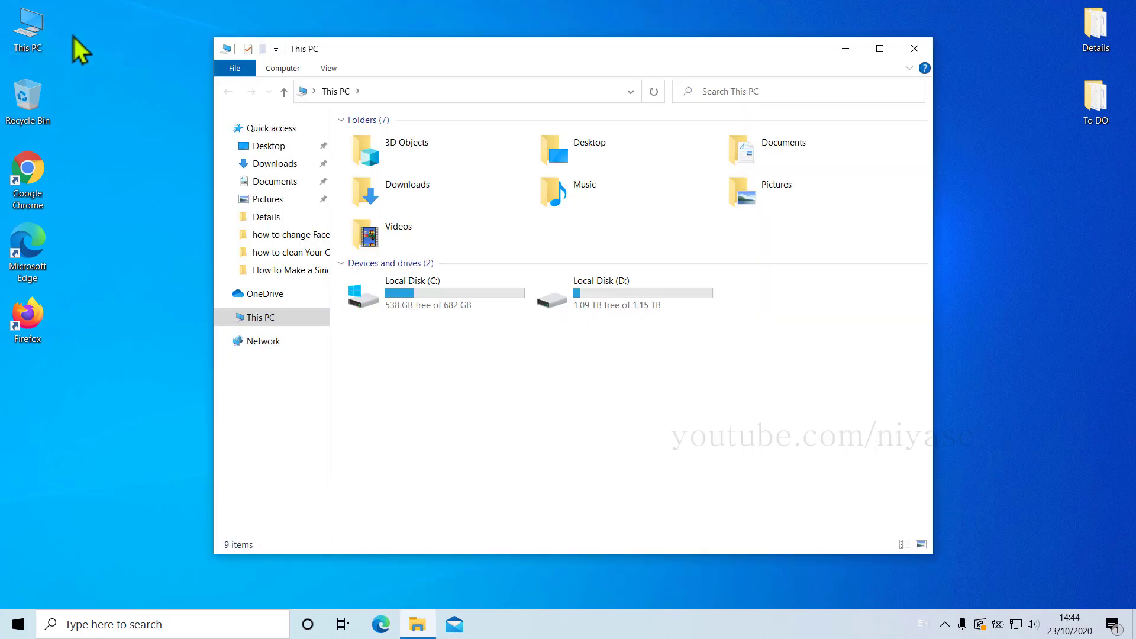
right_click(426, 289)
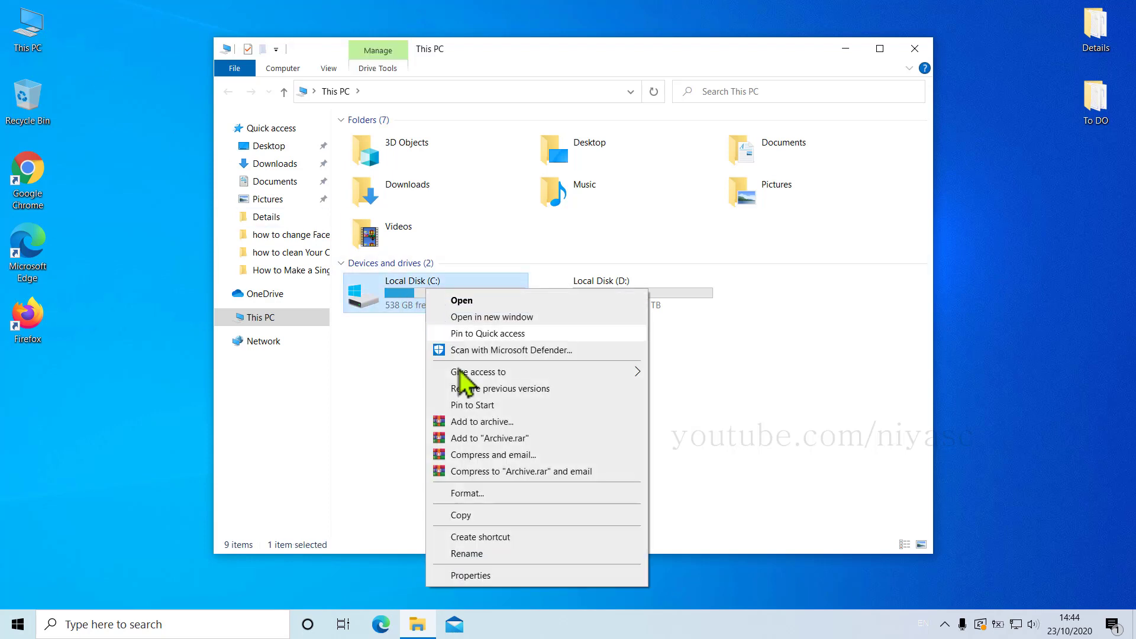
click(488, 575)
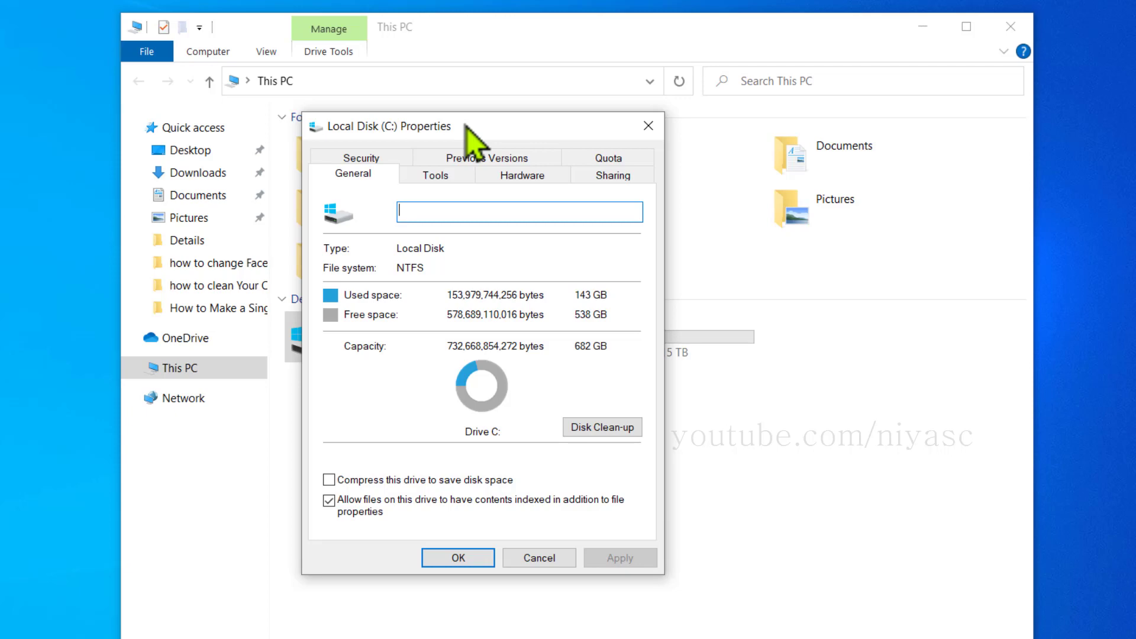
click(424, 177)
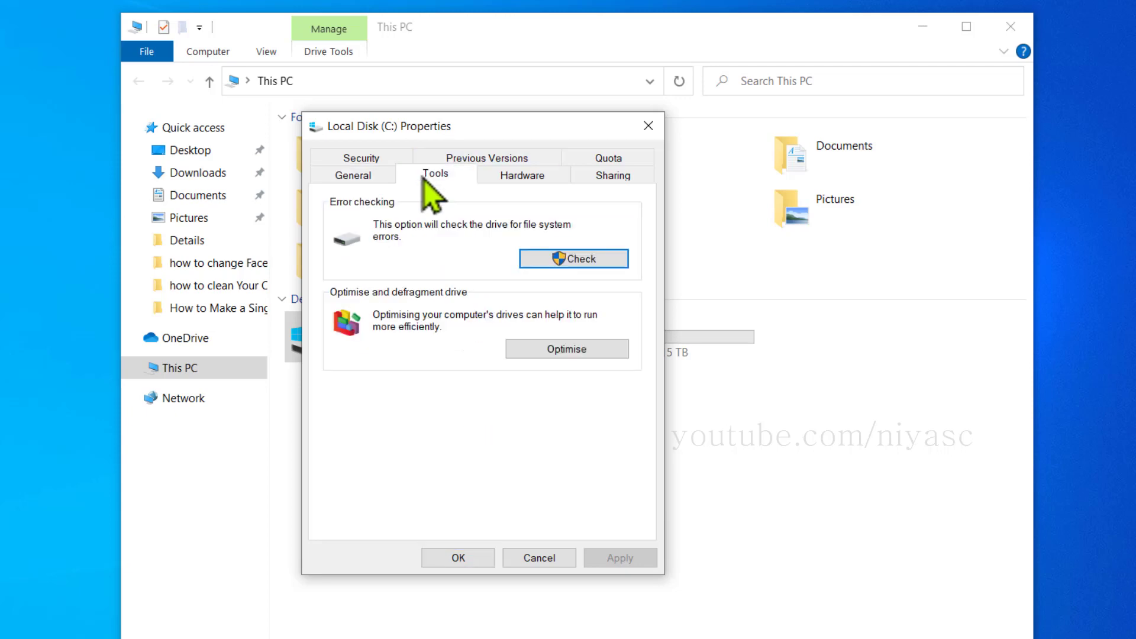
click(539, 349)
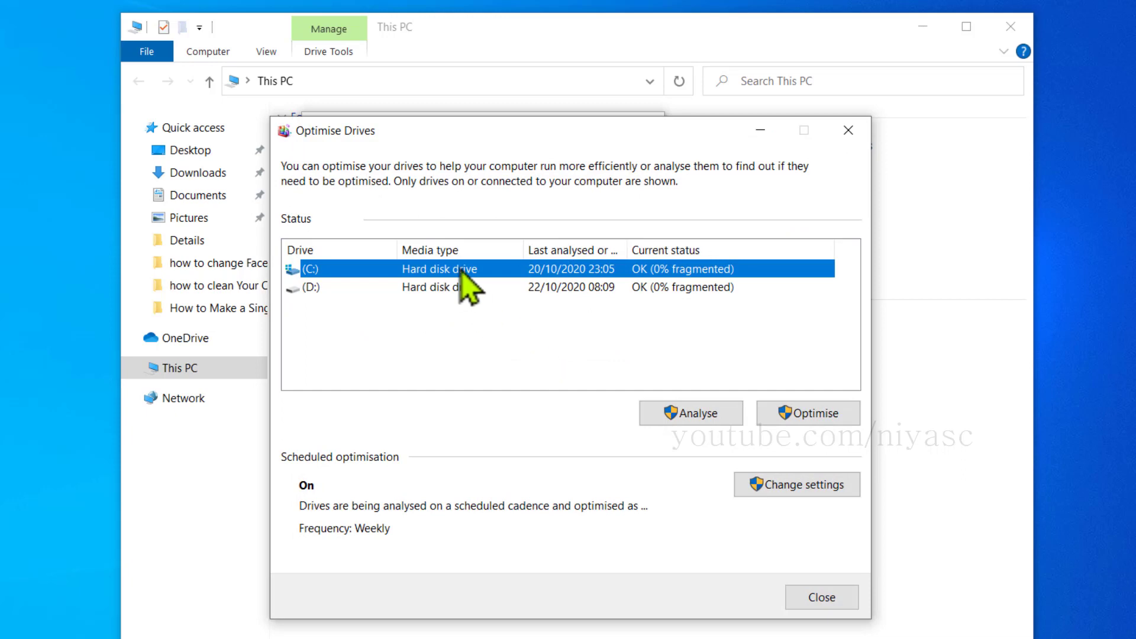
Start optimising drive C: in Optimise Drives.
click(831, 417)
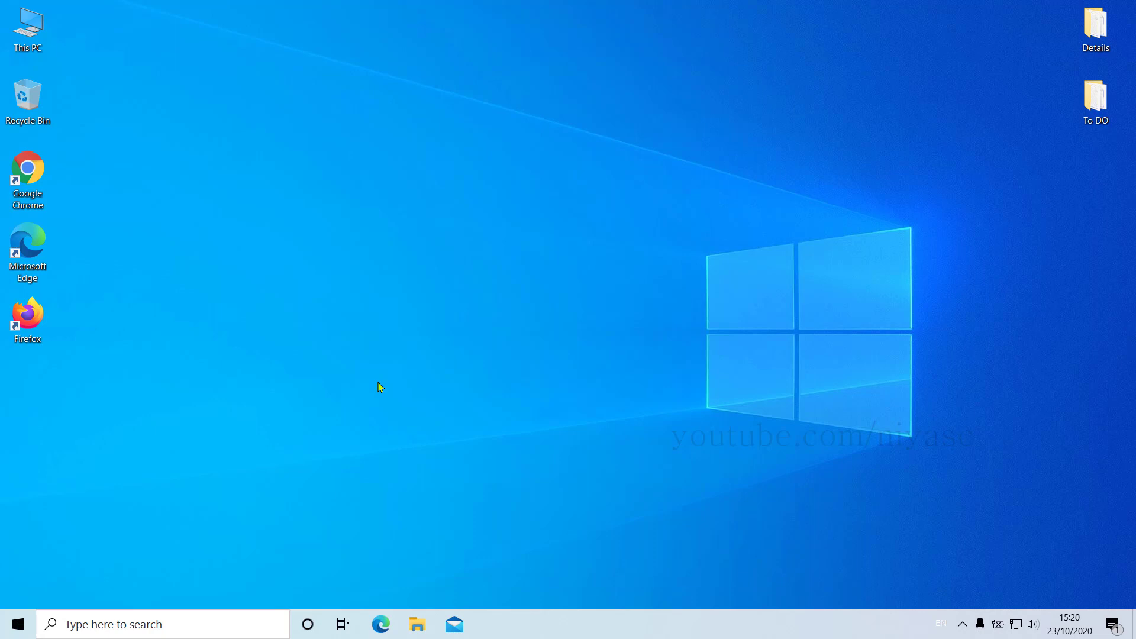
Search 'disk clean up' and launch Disk Clean-up for drive C:.
click(127, 624)
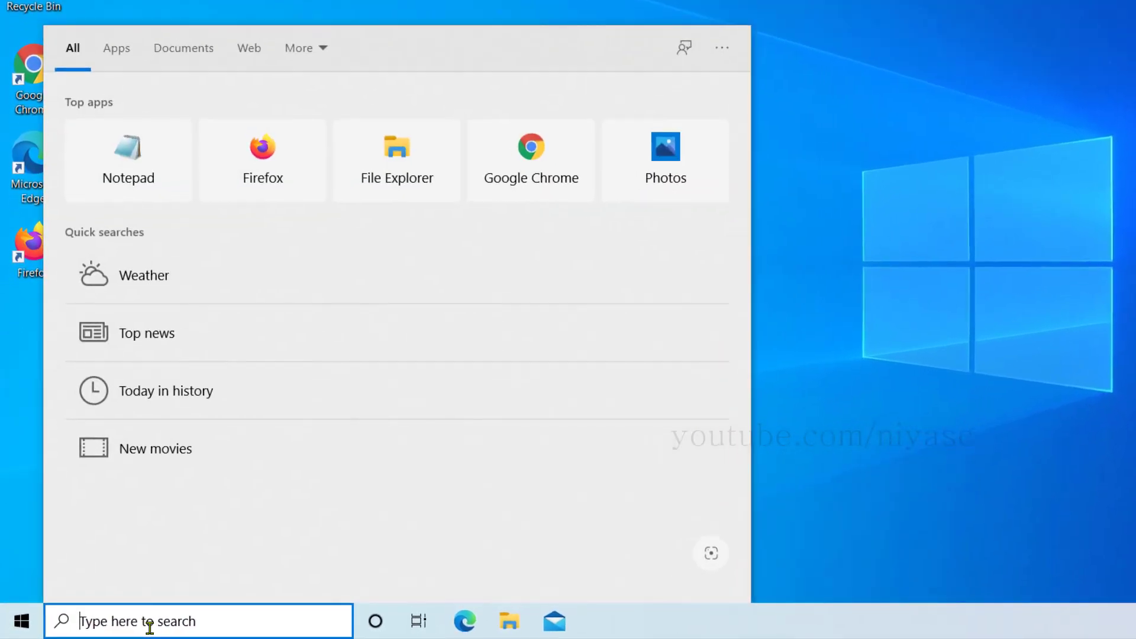
text(d)
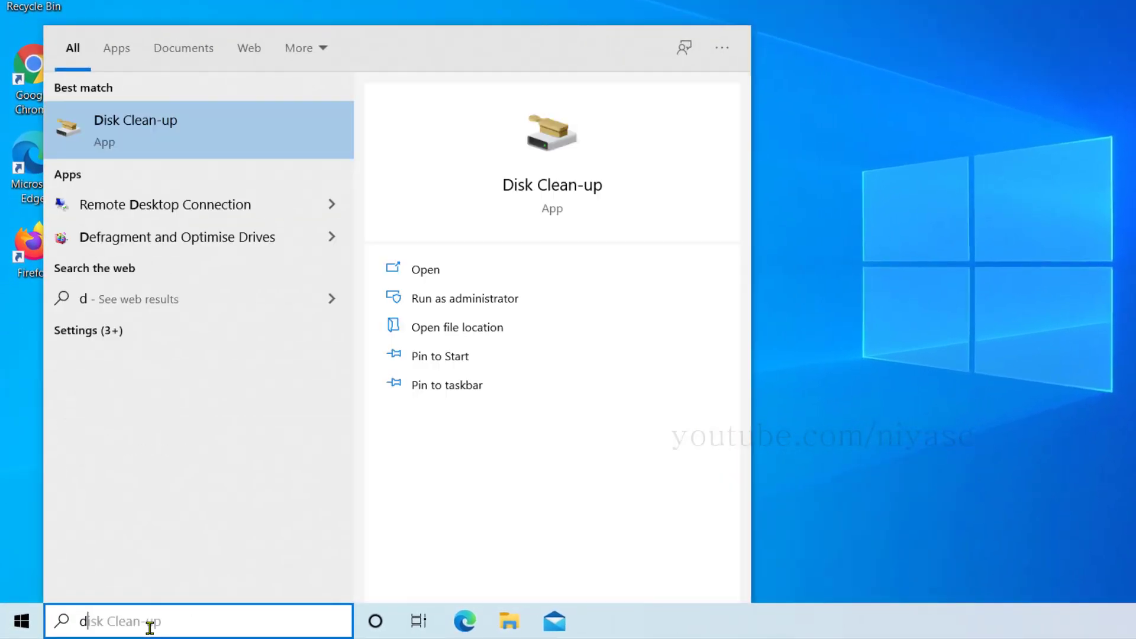
text(isk cl)
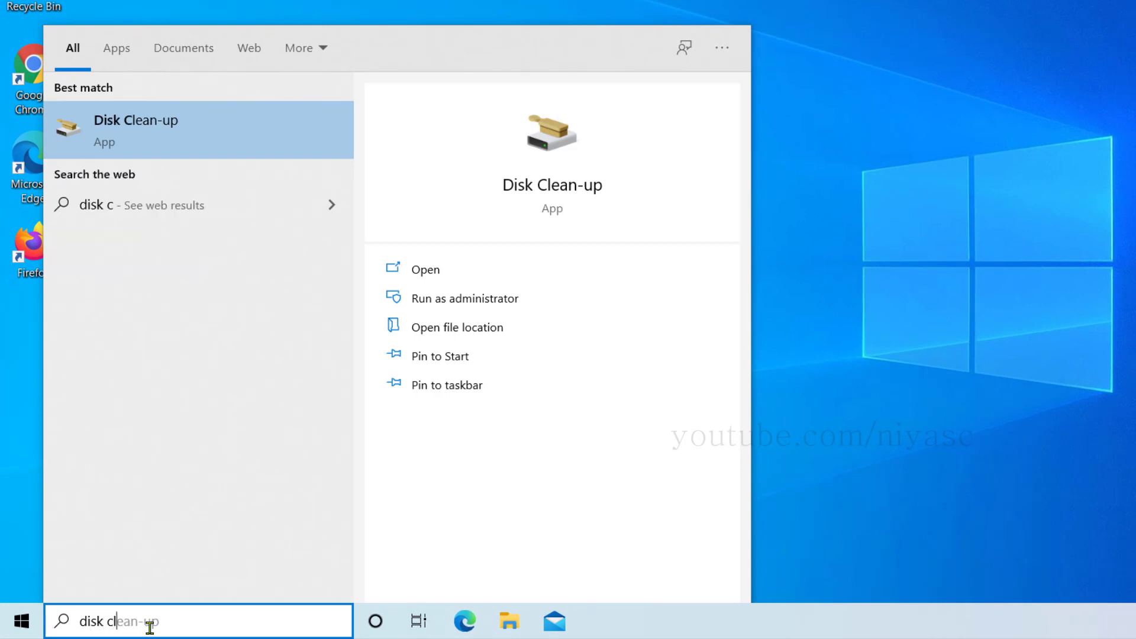
text(ean up)
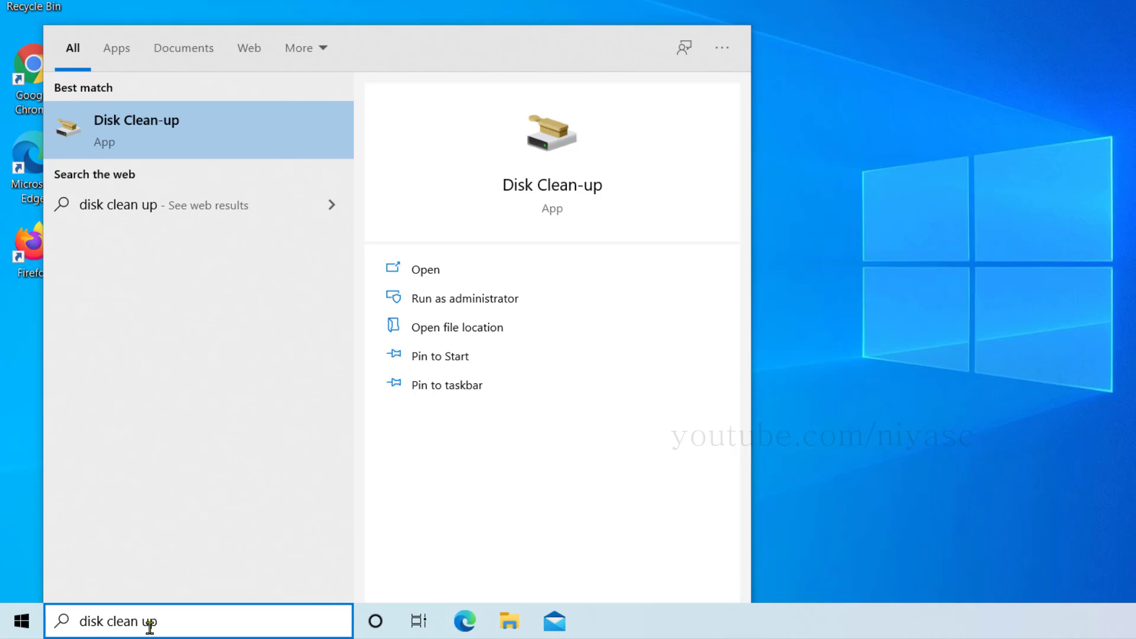
click(218, 130)
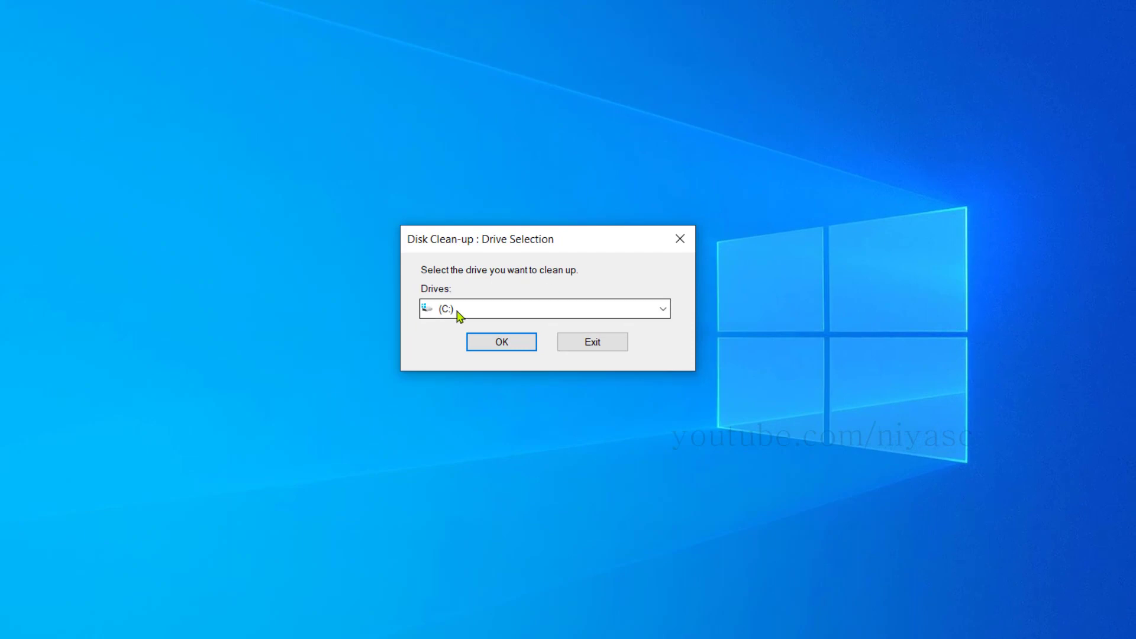
Scan drive C: and tick DirectX Shader Cache, Delivery Optimisation Files and Recycle Bin for deletion.
click(495, 341)
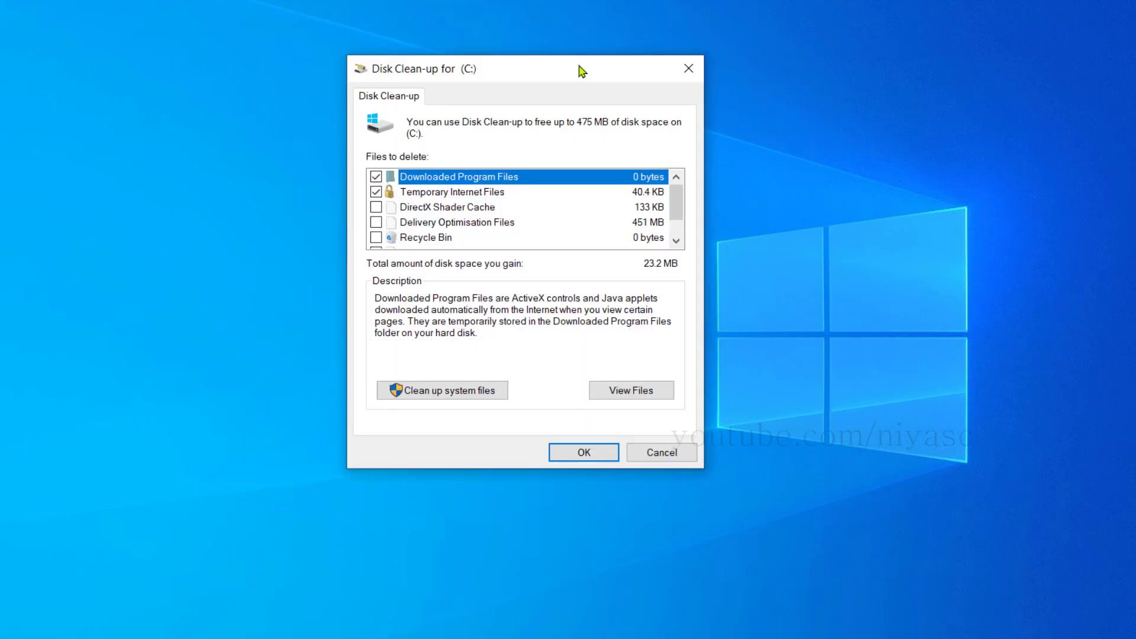
drag(676, 204, 677, 157)
click(376, 207)
click(376, 222)
click(376, 237)
Restart the Disk Clean-up scan to include system files.
scroll(489, 239, down, 1)
scroll(489, 239, up, 1)
click(437, 393)
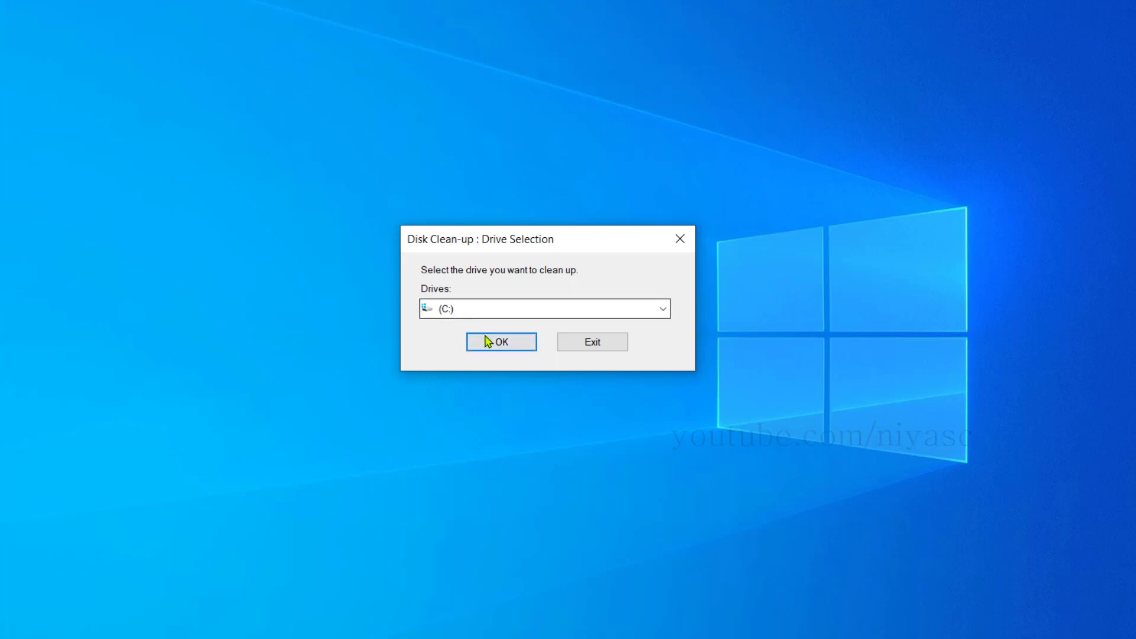
Rescan C: and tick Windows Update Clean-up, Microsoft Defender Antivirus and Windows upgrade log files (769 MB).
click(497, 342)
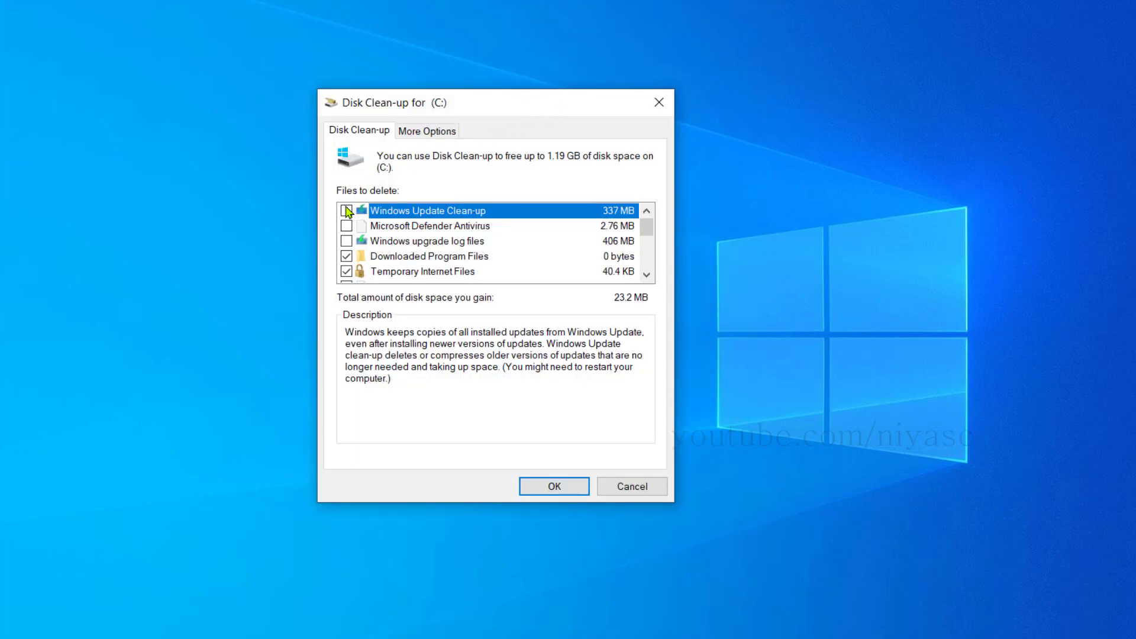
click(346, 211)
click(346, 226)
click(347, 241)
click(545, 486)
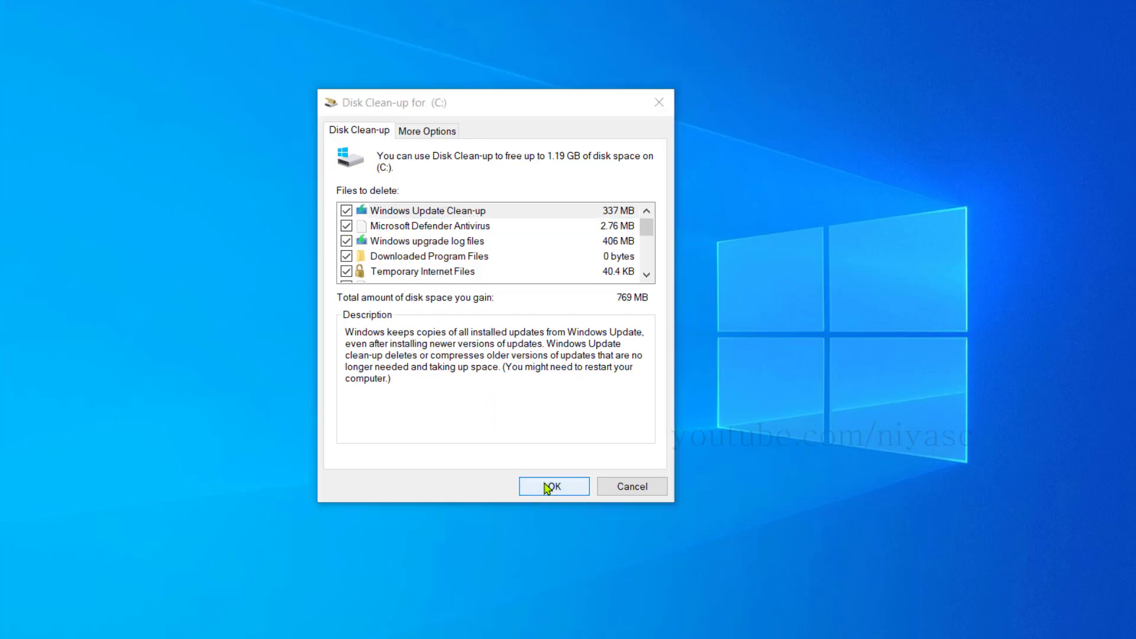
Confirm permanently deleting the selected files so drive C: gets cleaned.
click(606, 322)
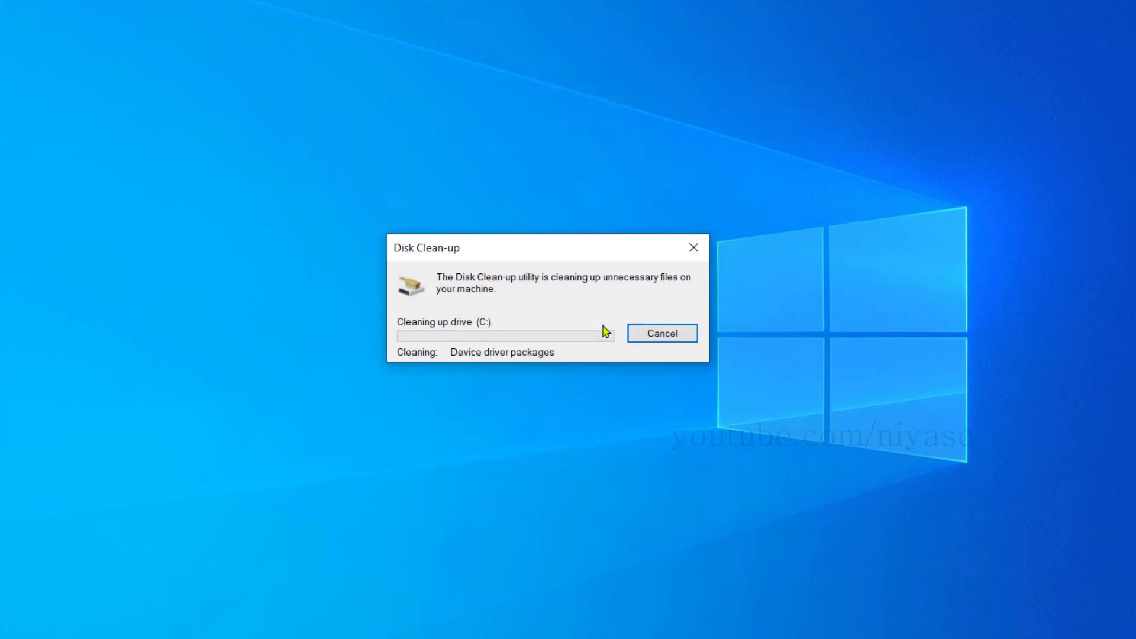